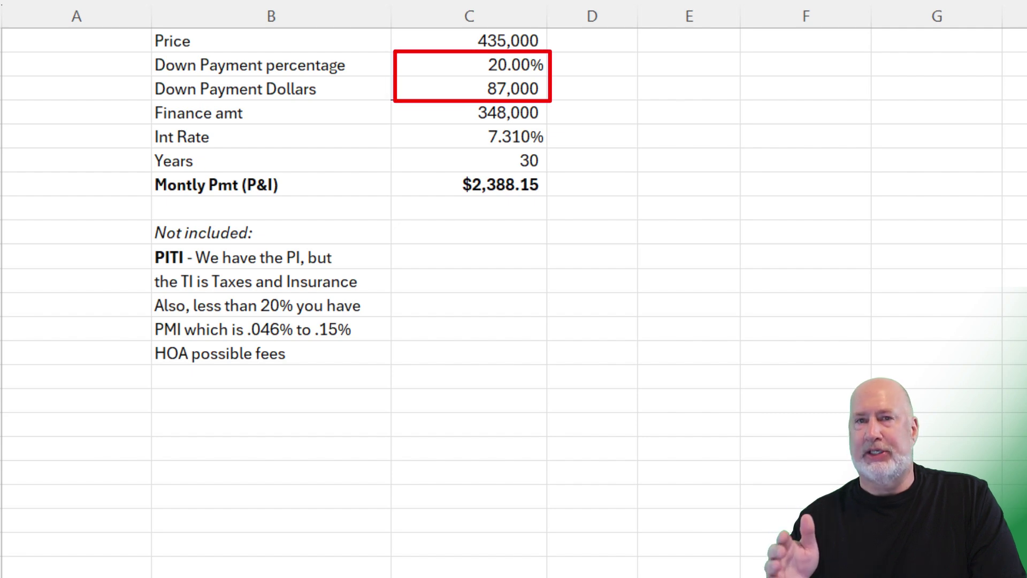
Inspect each mortgage input and formula, toggling Show Formulas on and back off
left_click(517, 40)
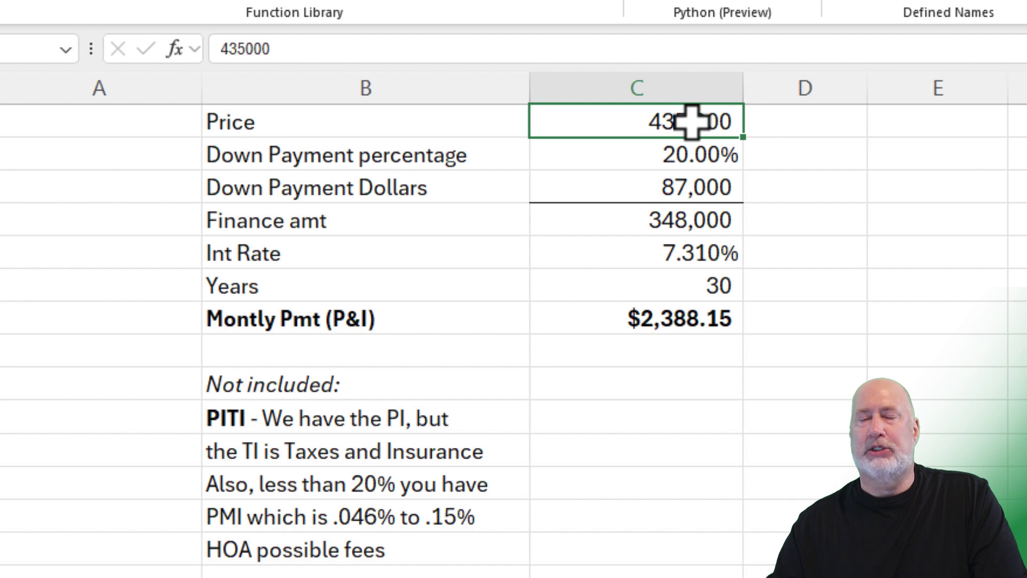
left_click(691, 155)
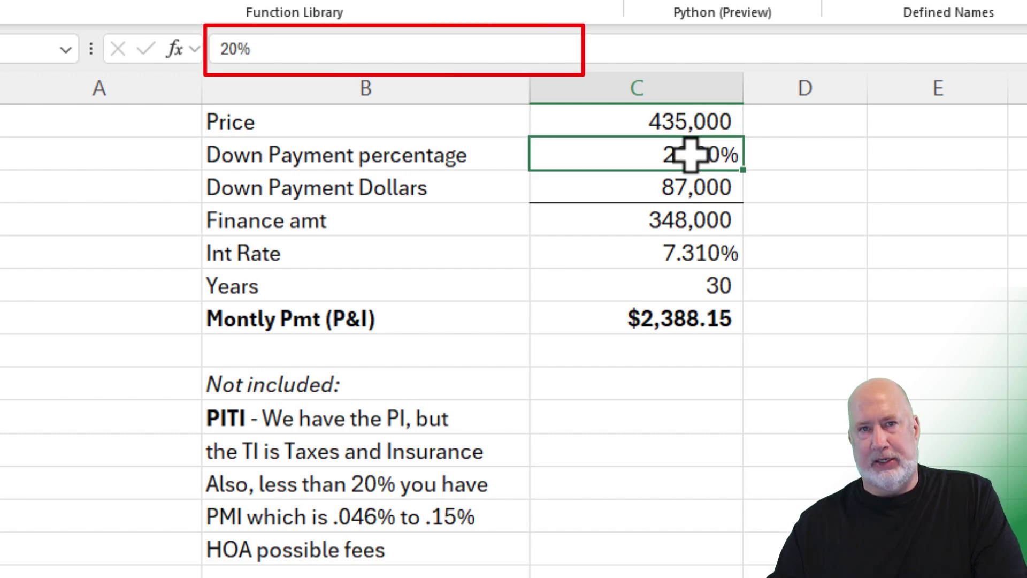
left_click(683, 190)
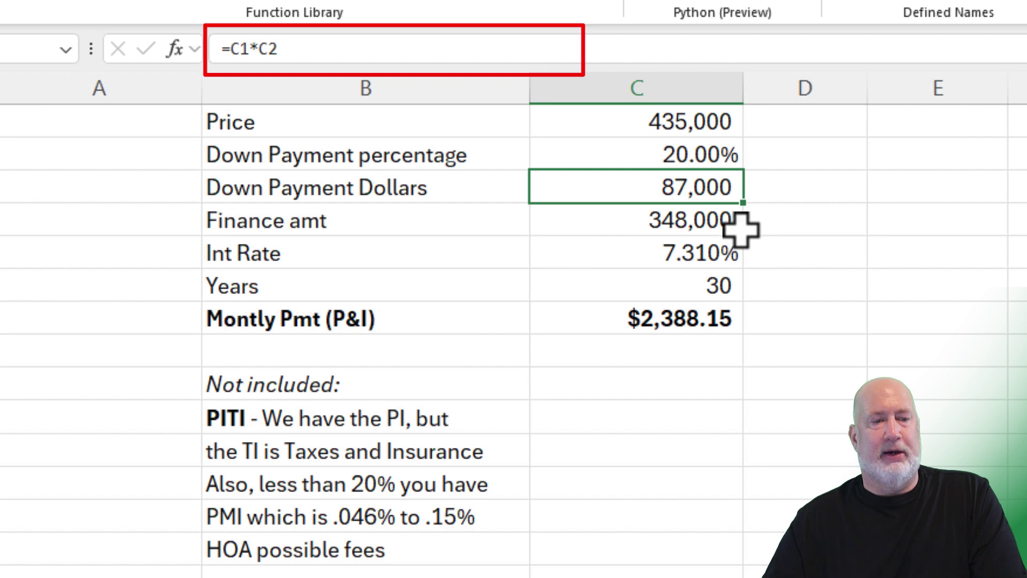
left_click(672, 225)
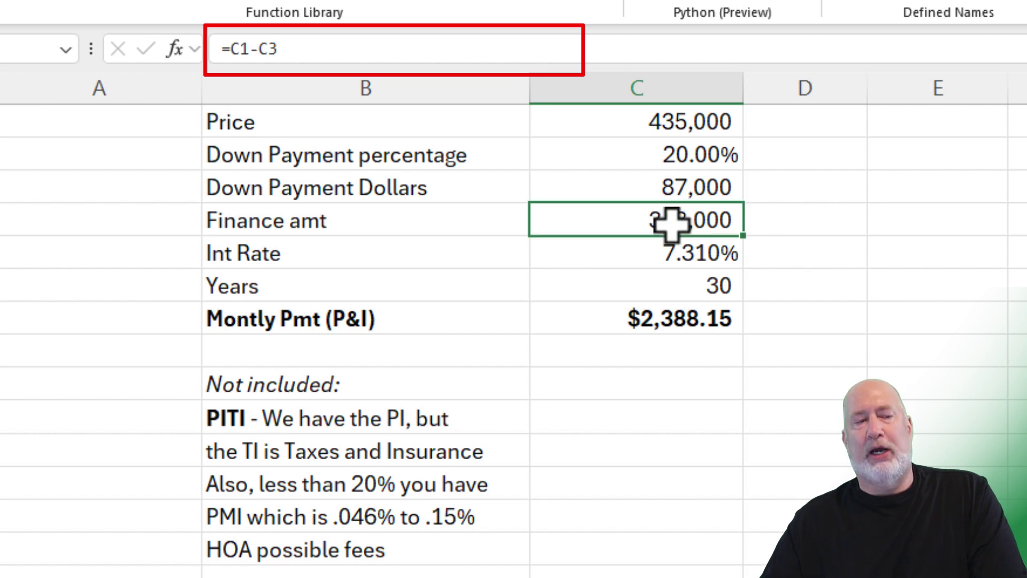
left_click(672, 254)
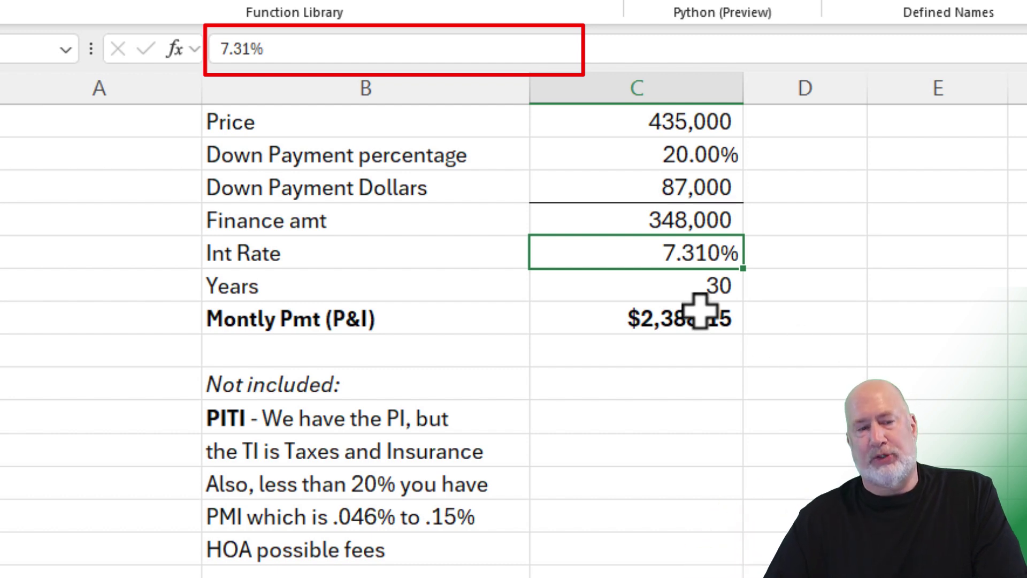
left_click(675, 286)
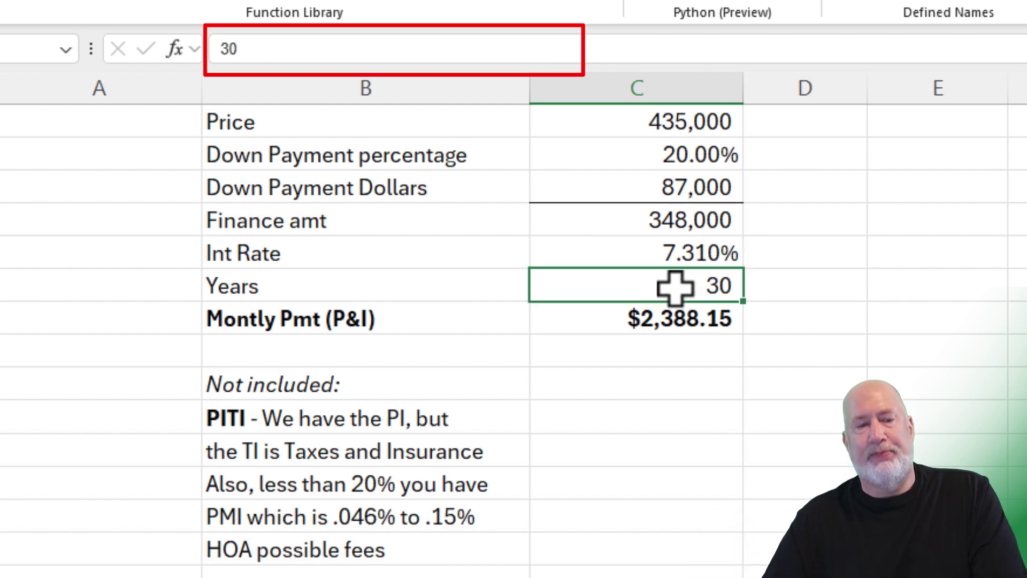
left_click(676, 324)
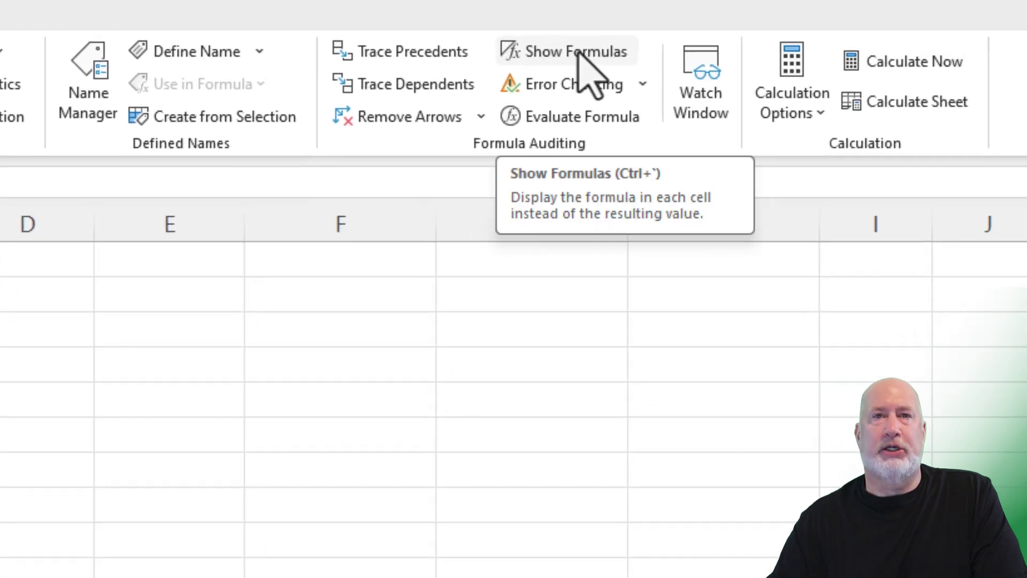
left_click(578, 49)
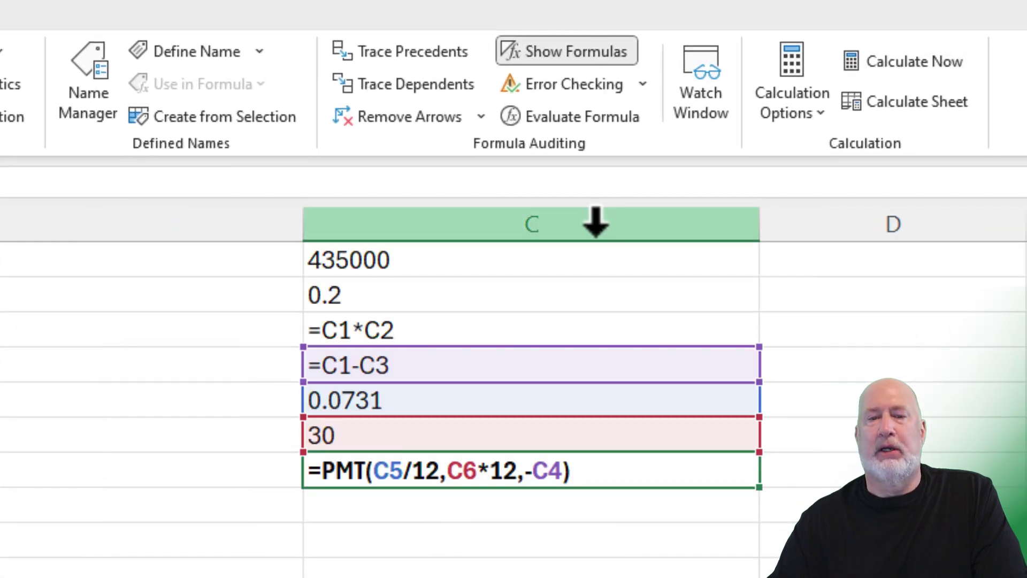
left_click(581, 63)
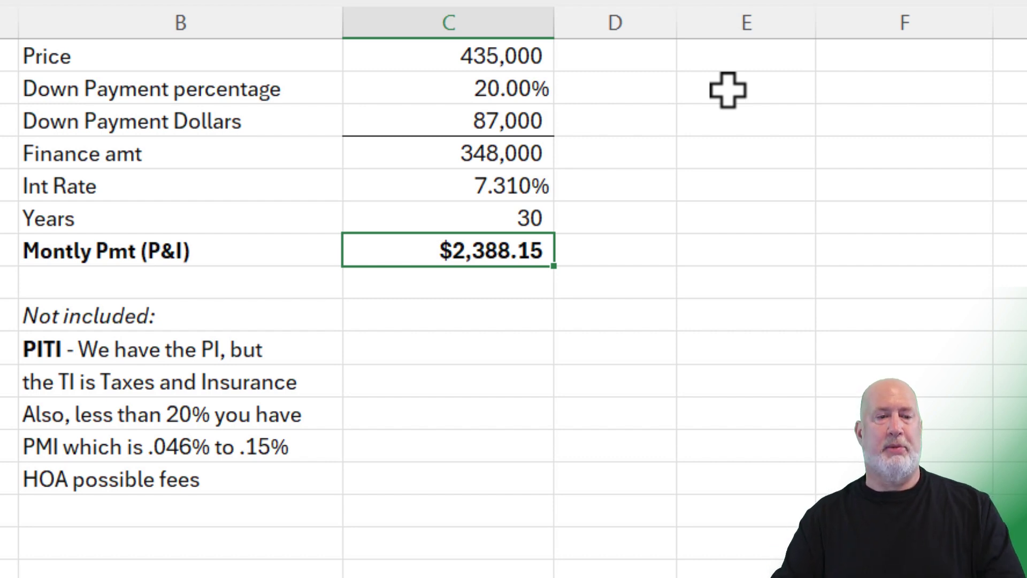
Name cells C1:C7 from their left-column labels in B1:B7
left_click_drag(180, 59, 497, 237)
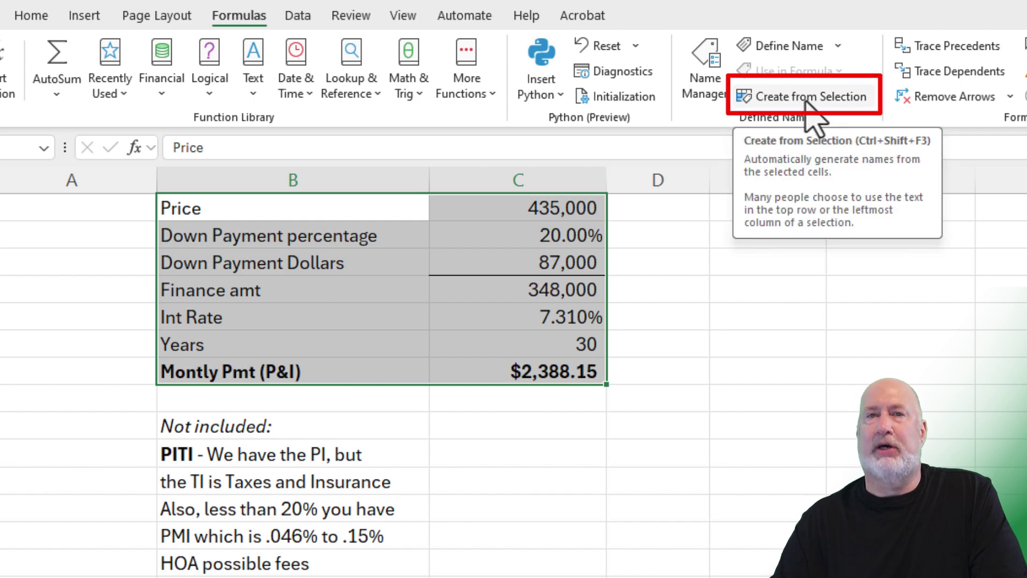
left_click(811, 118)
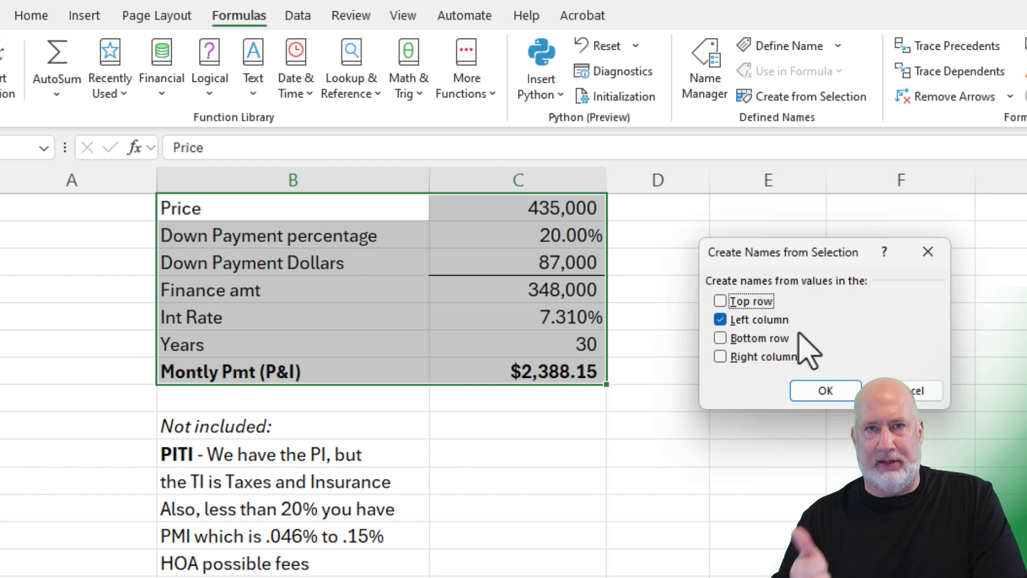
left_click(820, 390)
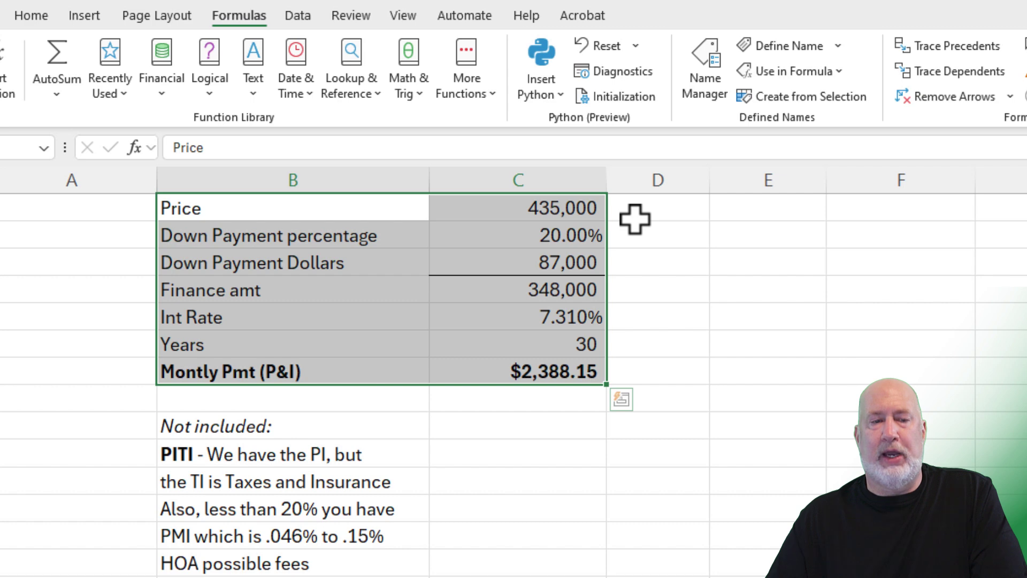
left_click(744, 213)
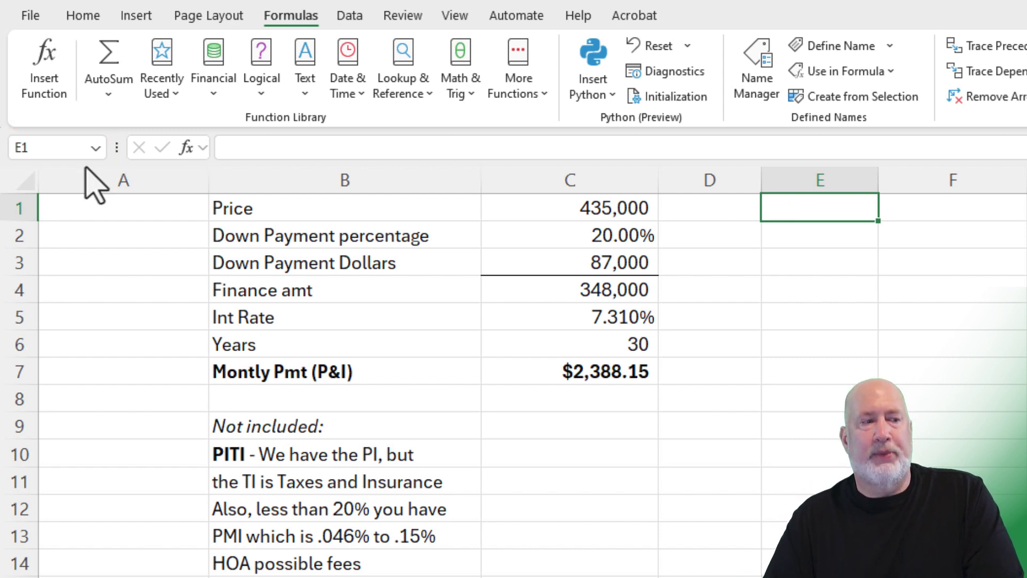
left_click(95, 148)
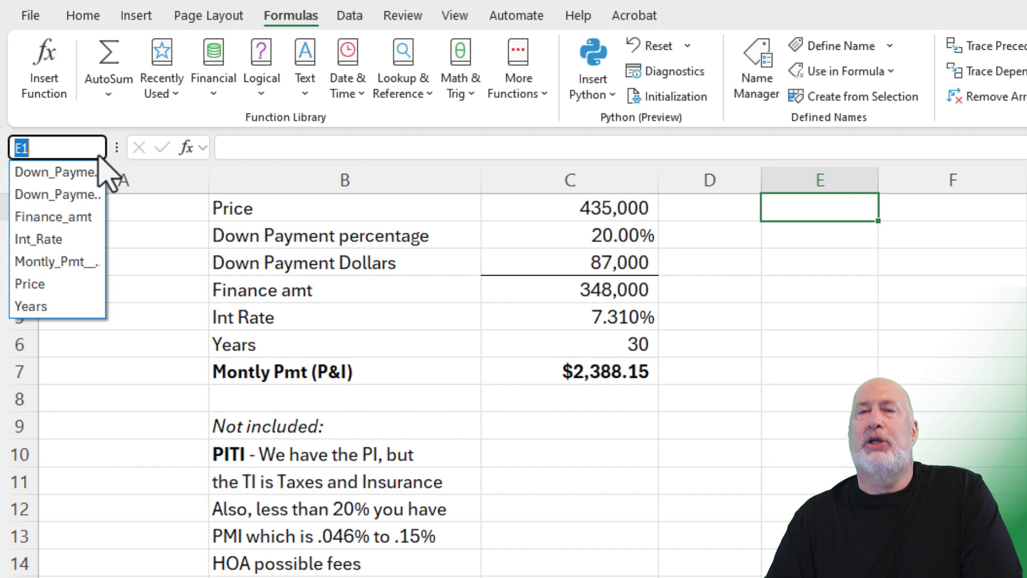
left_click(78, 235)
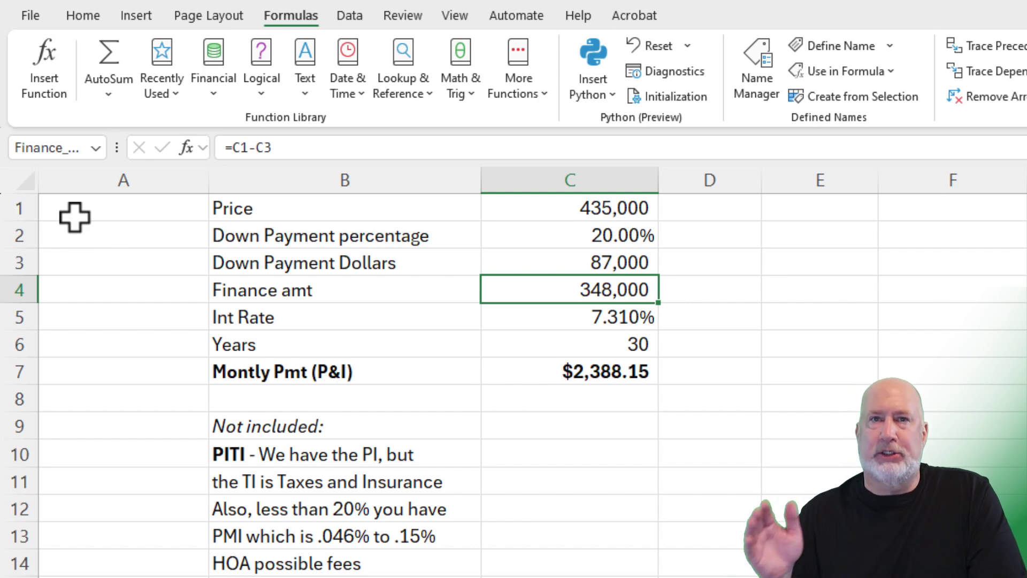
left_click(96, 149)
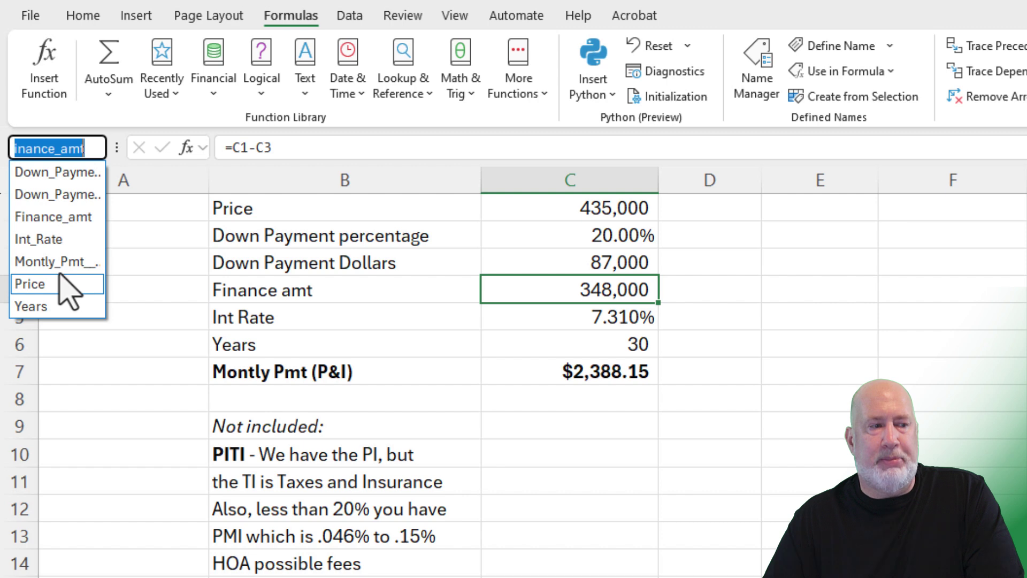
left_click(24, 266)
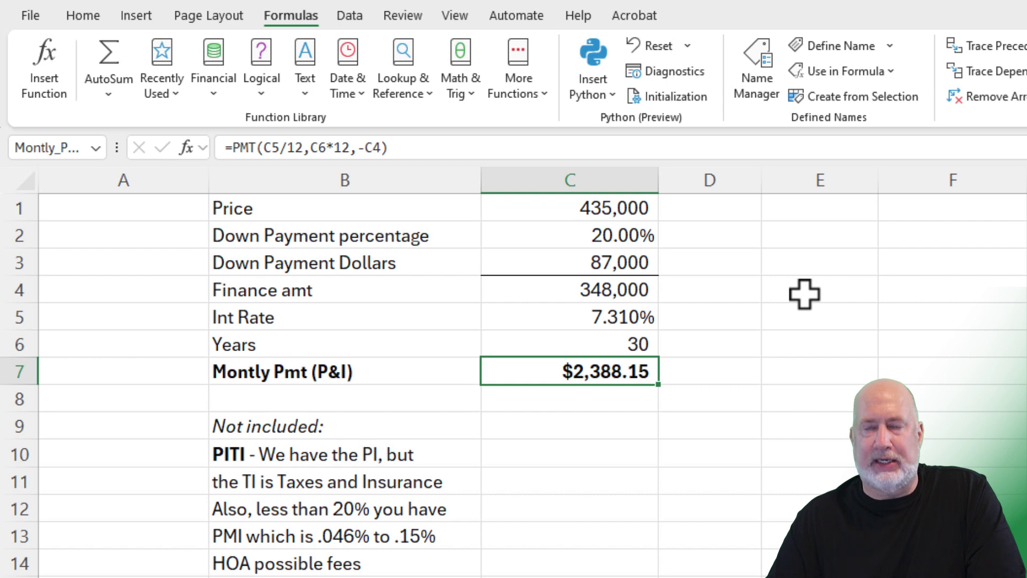
left_click(96, 148)
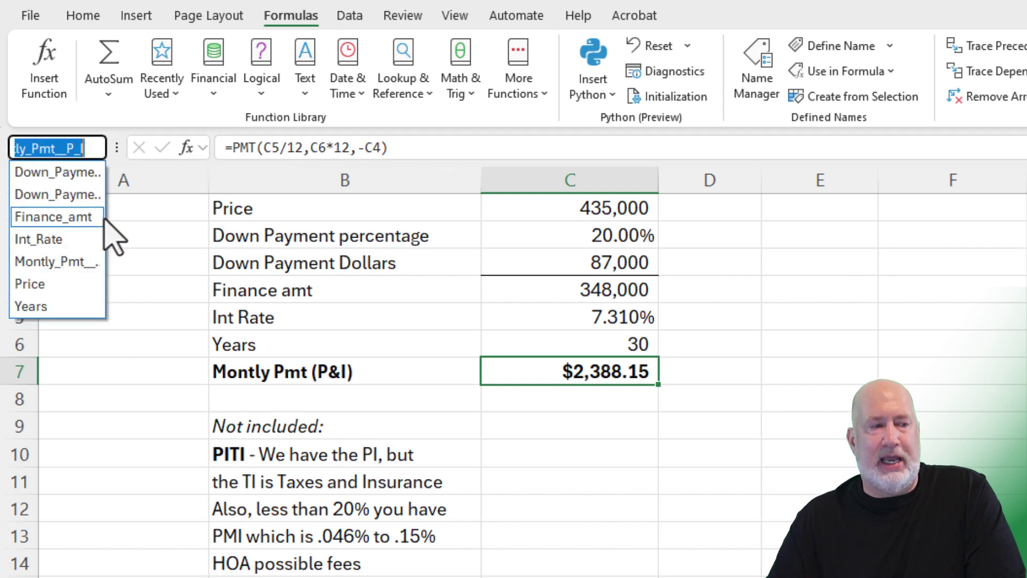
left_click(83, 199)
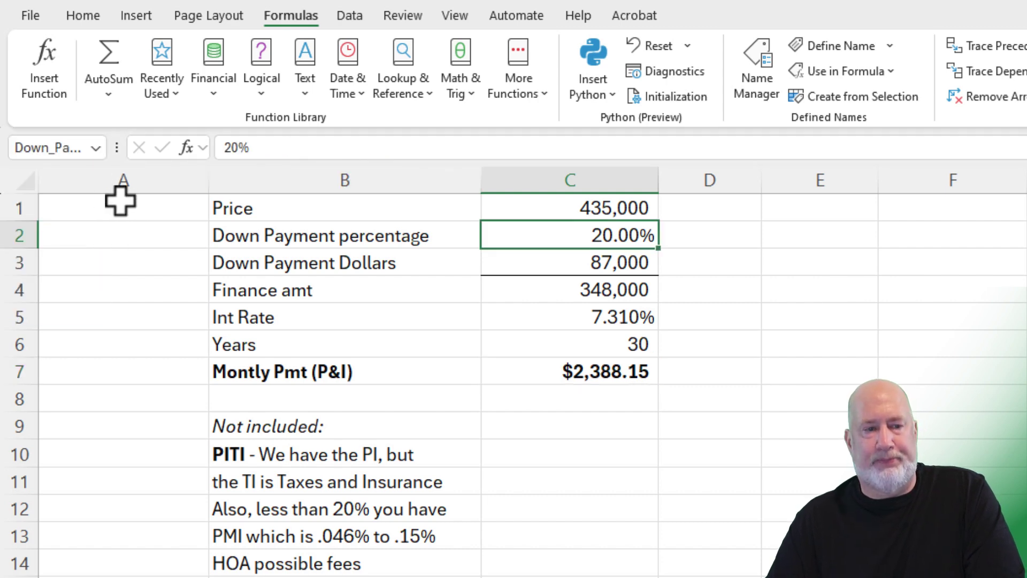
left_click(574, 210)
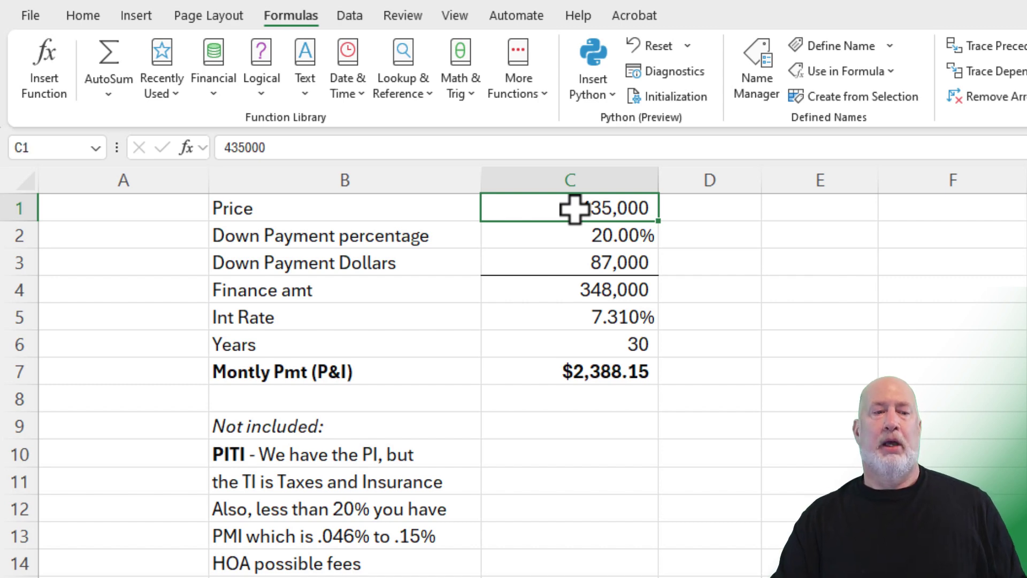
Select only the formula cells within column C's mortgage values
left_click_drag(575, 209, 582, 359)
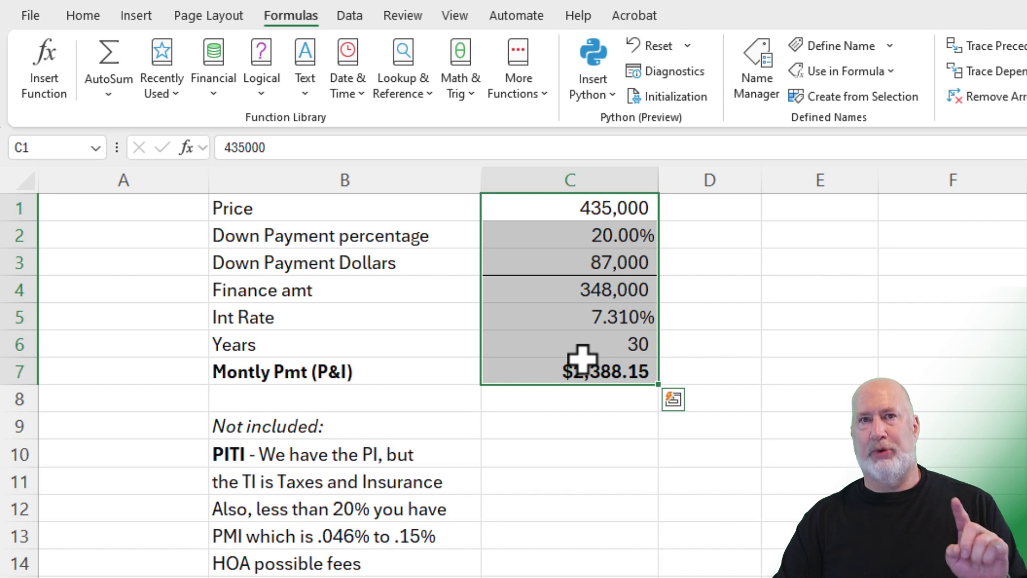
left_click(83, 16)
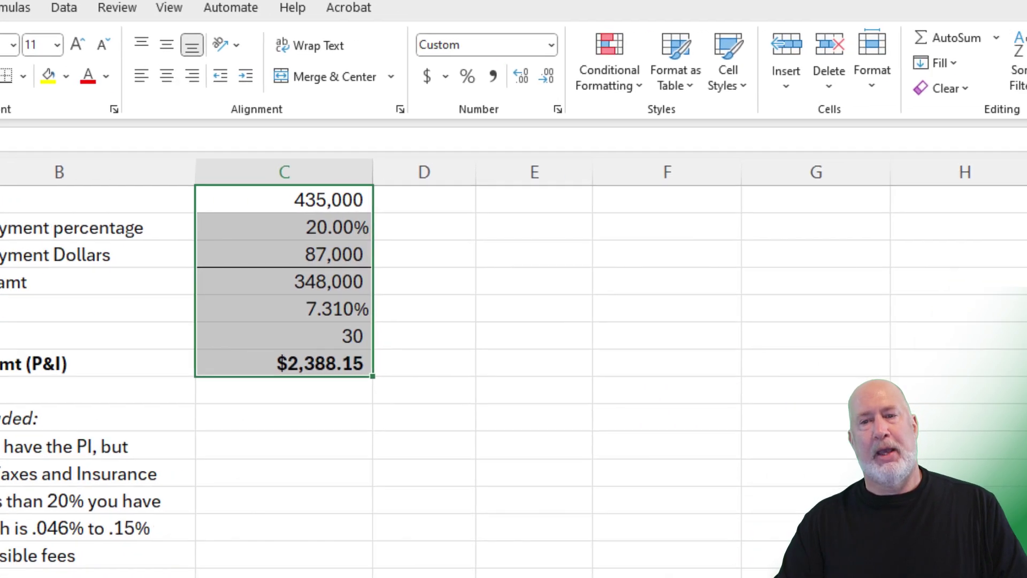
left_click(791, 78)
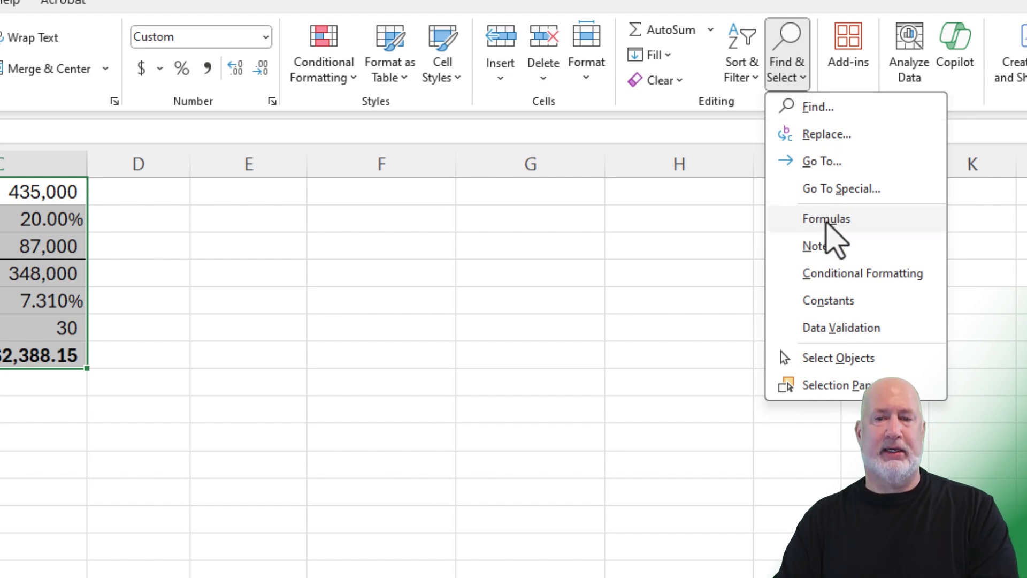
left_click(825, 223)
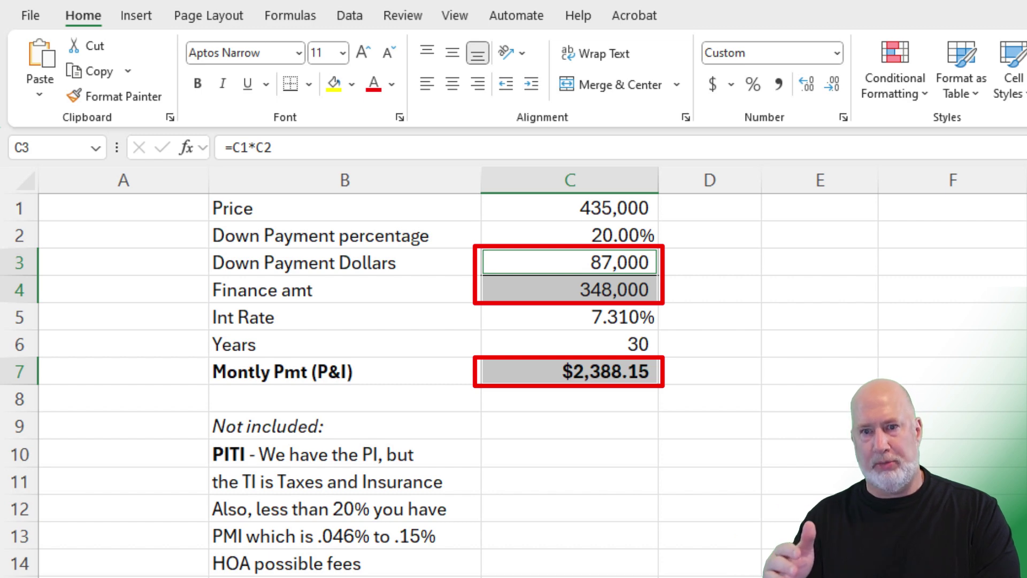
Reselect C1:C7 and keep only the constants: price, down payment percentage, rate, years
left_click(908, 309)
left_click_drag(644, 214, 630, 372)
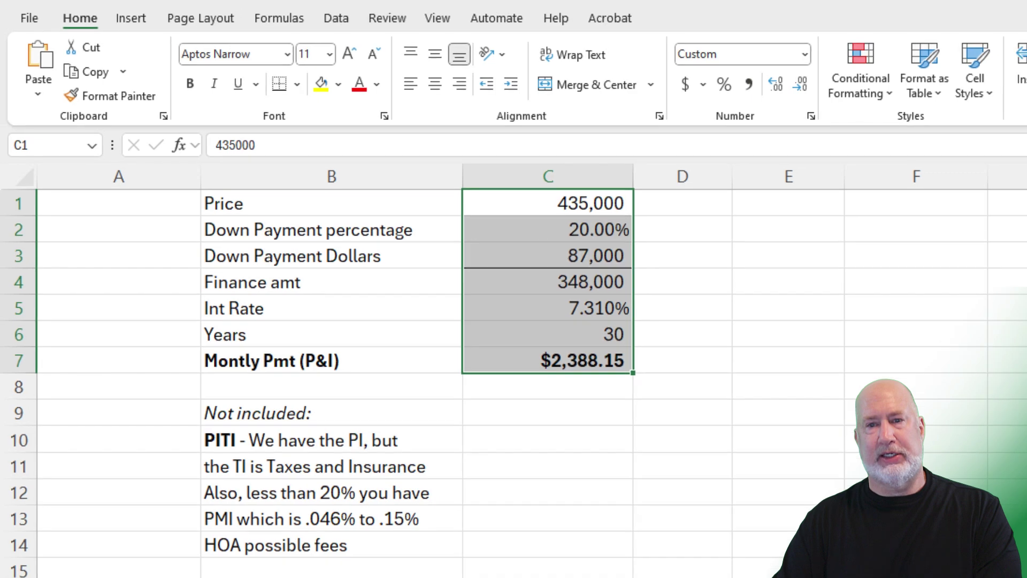
left_click(879, 80)
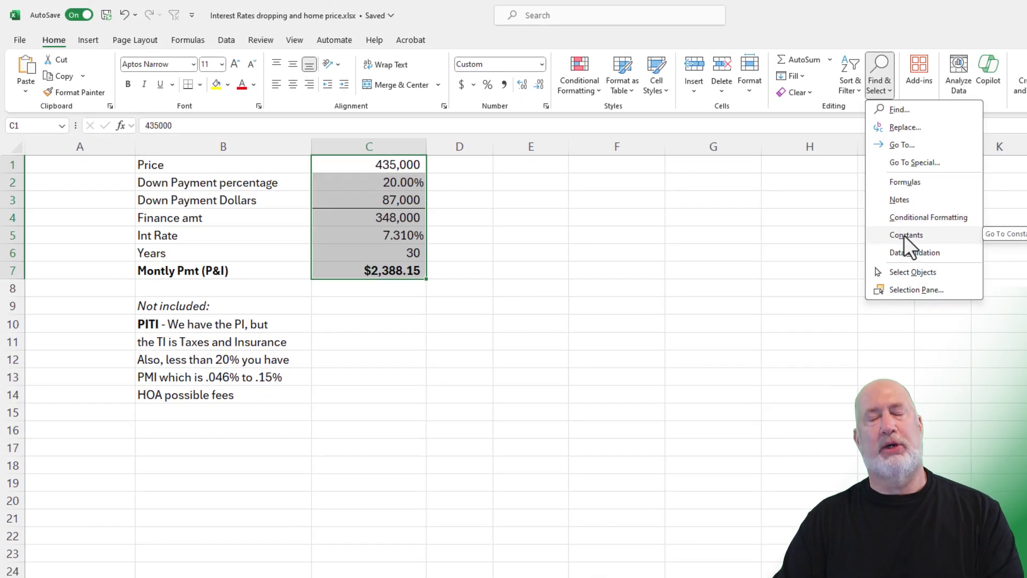
left_click(904, 235)
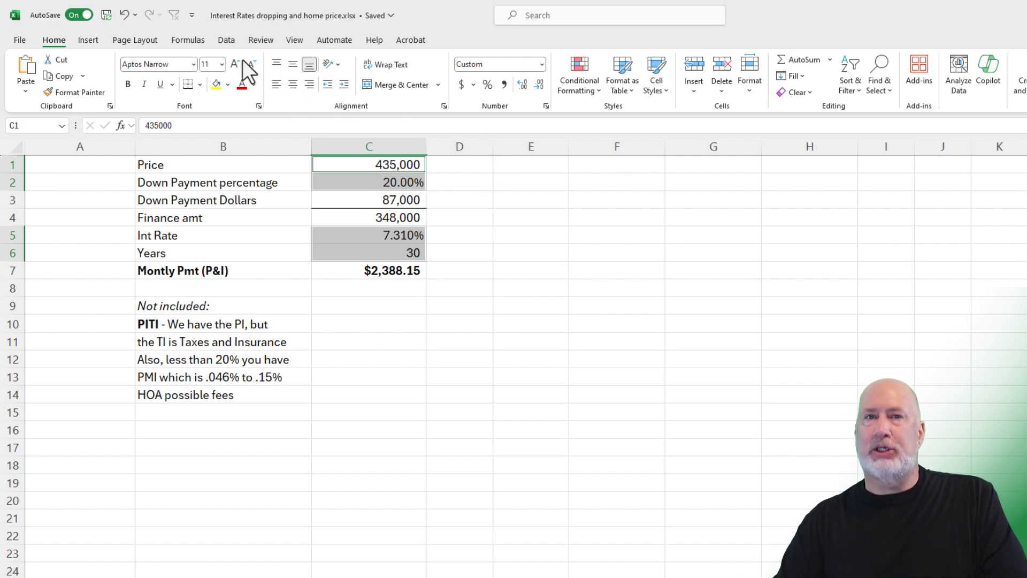
Delete the existing 15 percent scenario in Scenario Manager
left_click(225, 44)
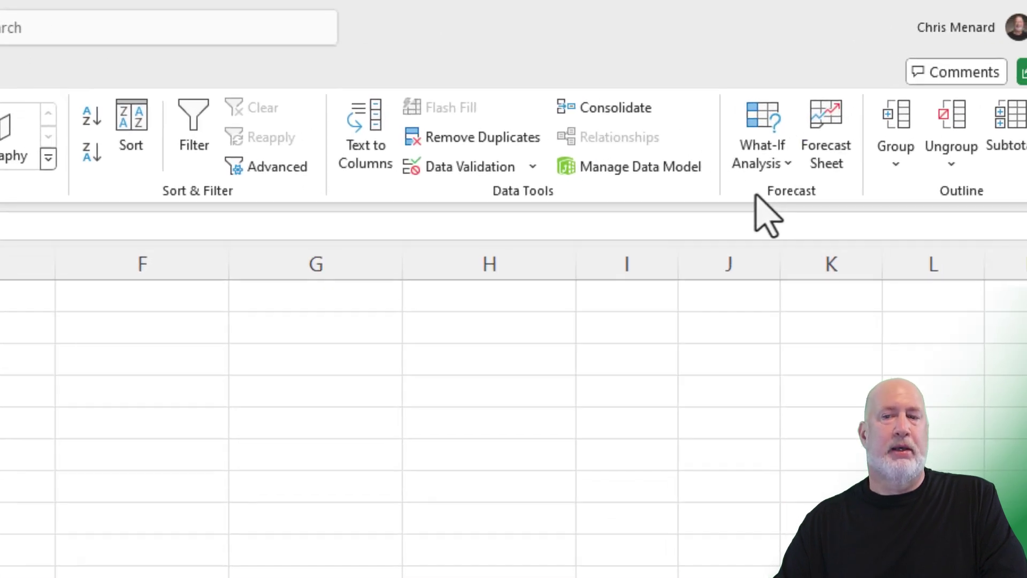
left_click(760, 163)
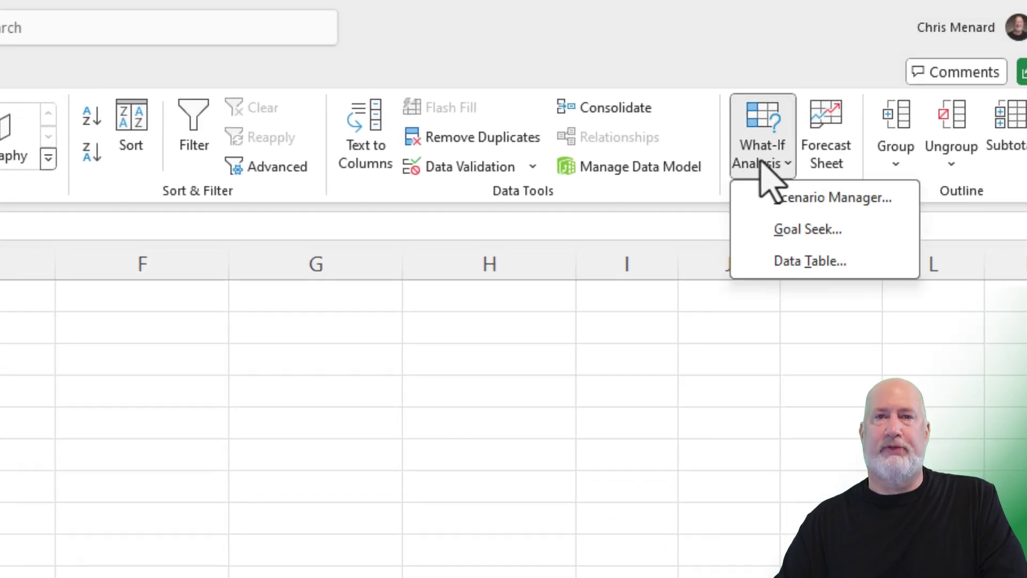
left_click(790, 202)
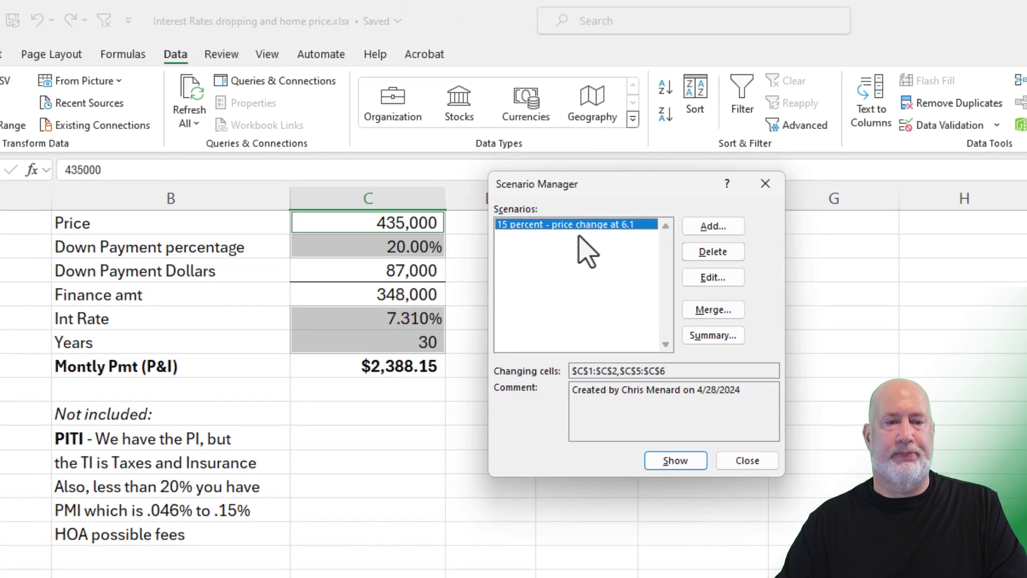
left_click(714, 251)
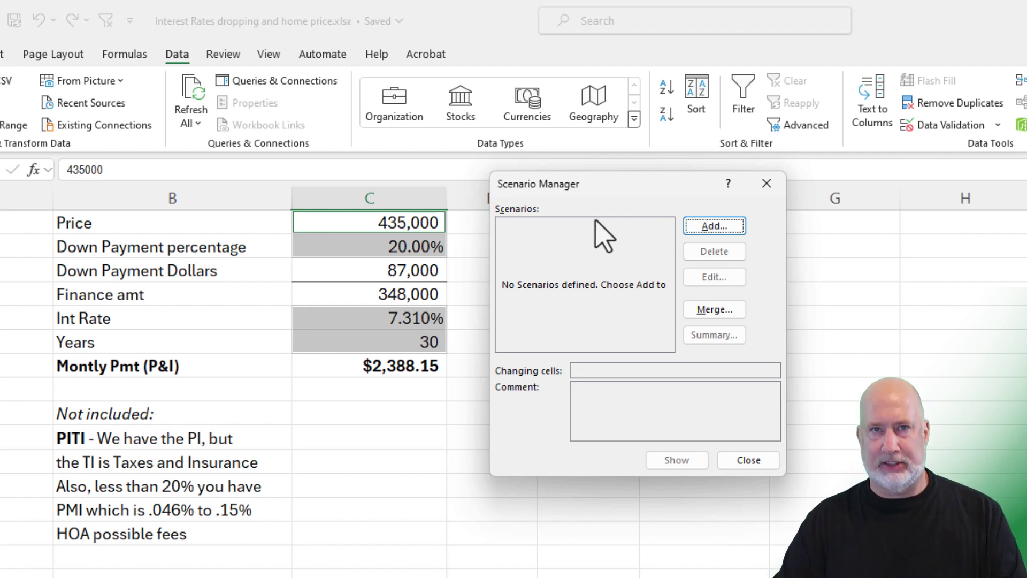
Add a scenario named 'original' that keeps the current input values
left_click(705, 228)
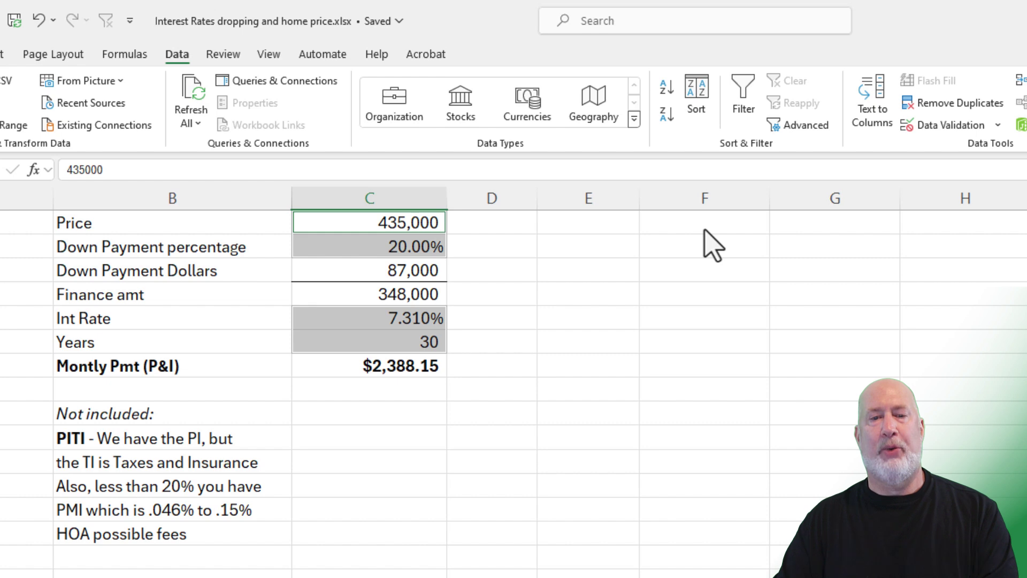
type("ori")
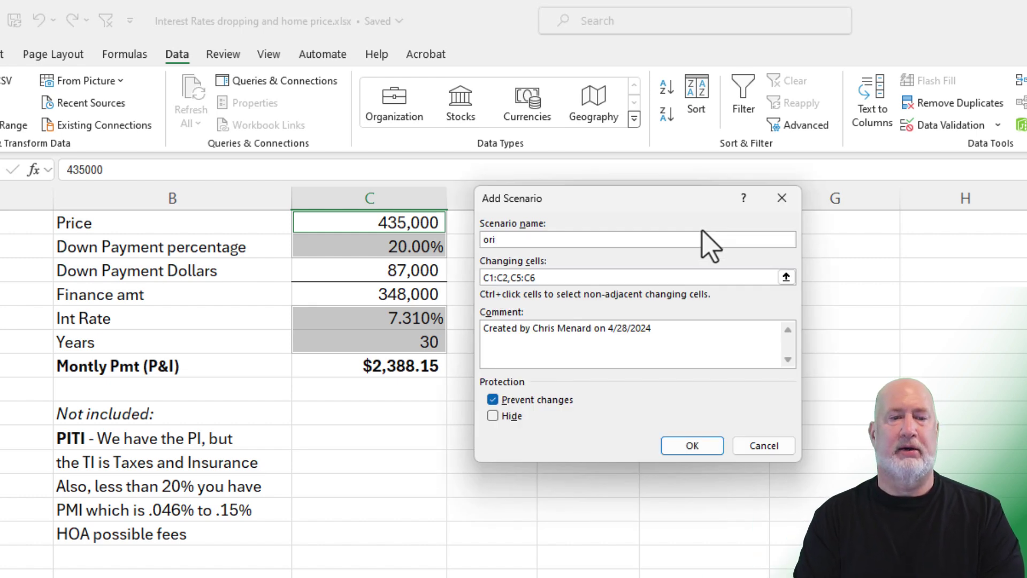
type("ginal")
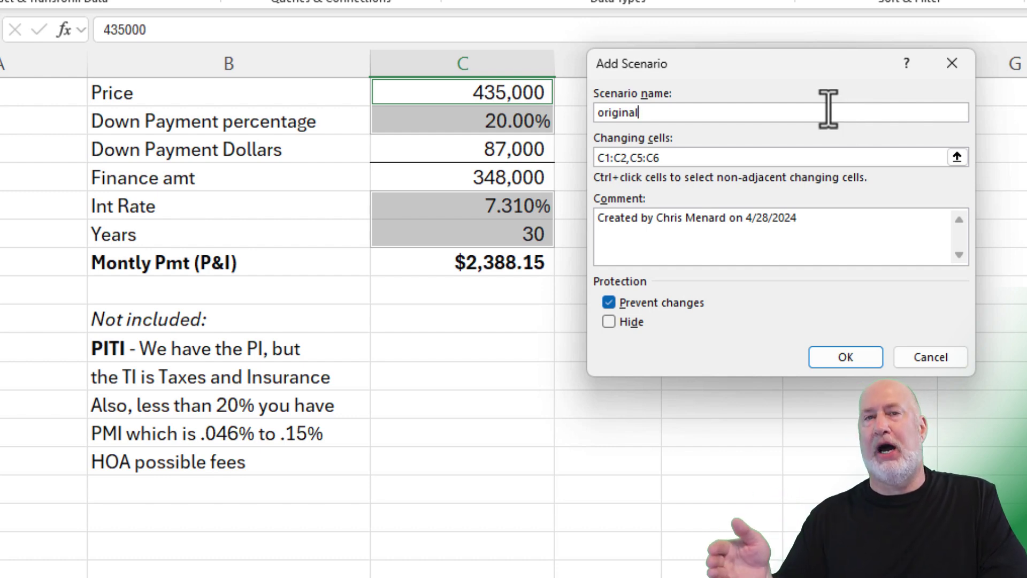
left_click(846, 358)
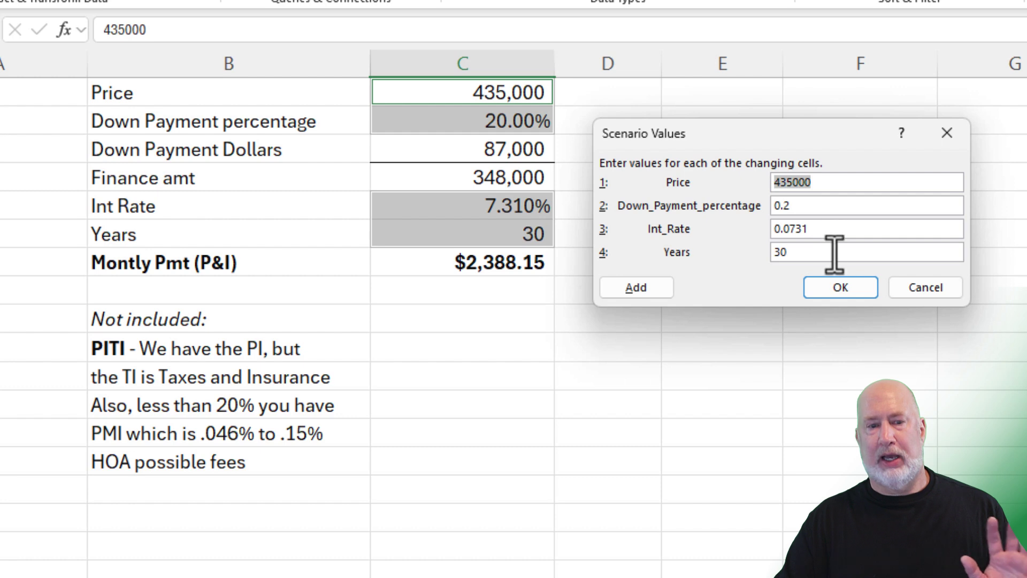
left_click(637, 287)
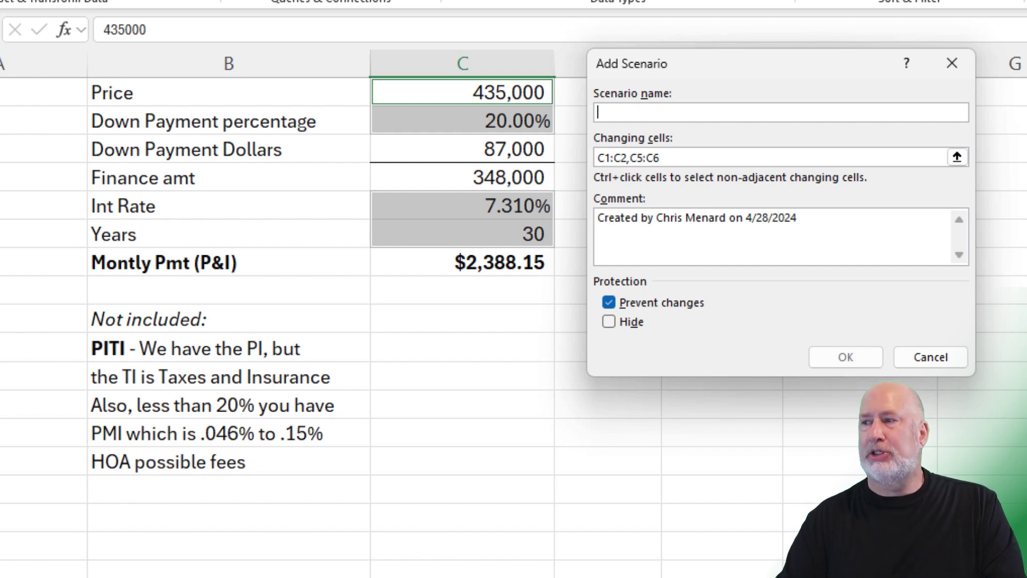
Name the new scenario '8 percent - price change at 6.1'
left_click(656, 113)
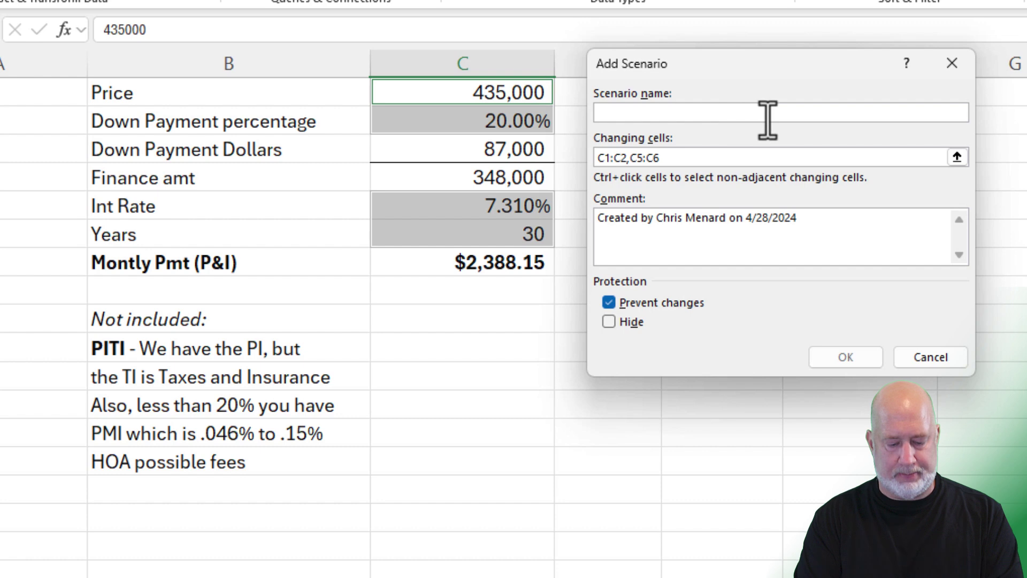
type("8 percent - price change at 6.1")
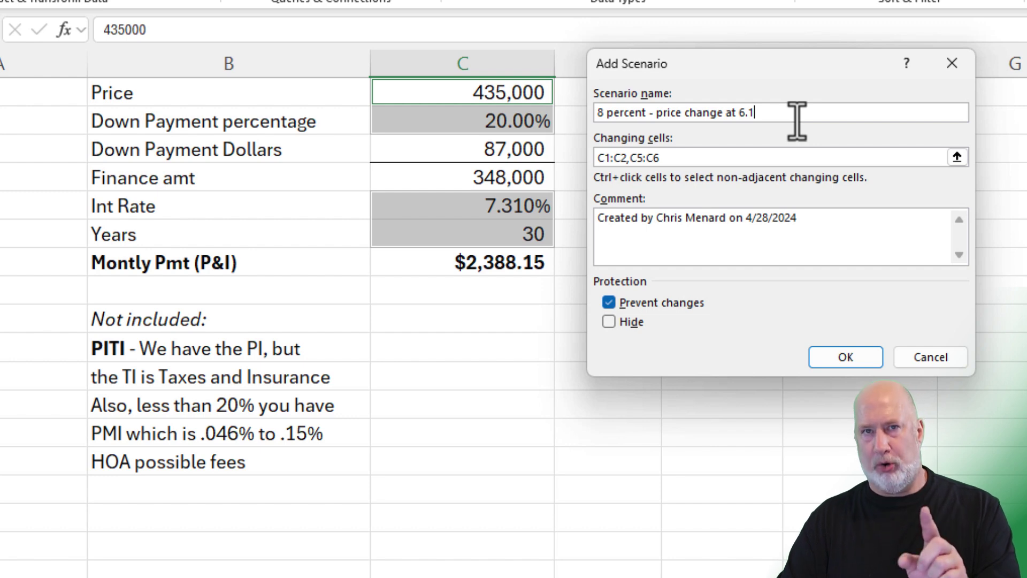
left_click(853, 371)
type("0.061")
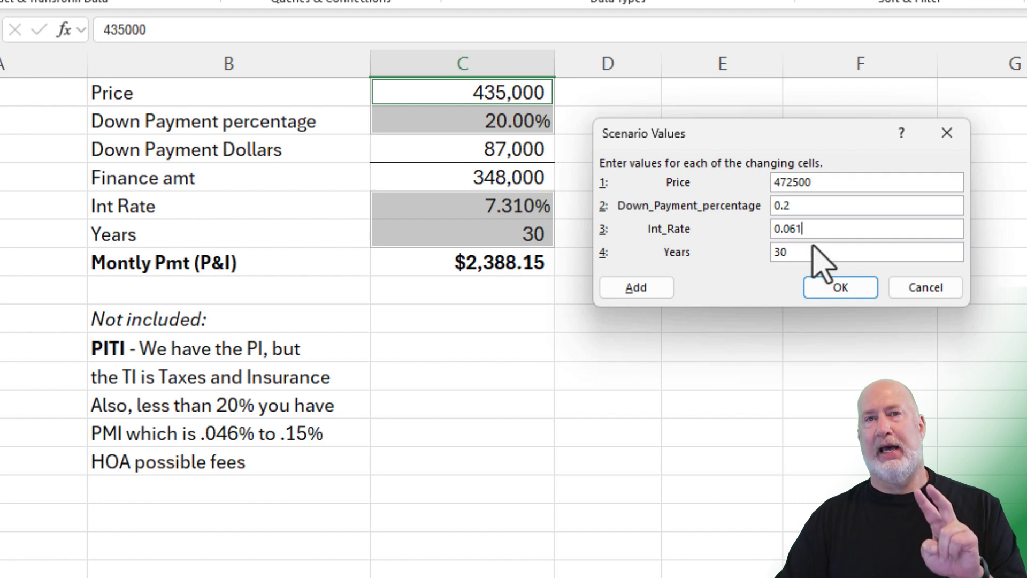
Save the 8 percent scenario and add '12 percent - price change at 6.1' at 490000, 0.061
left_click(663, 308)
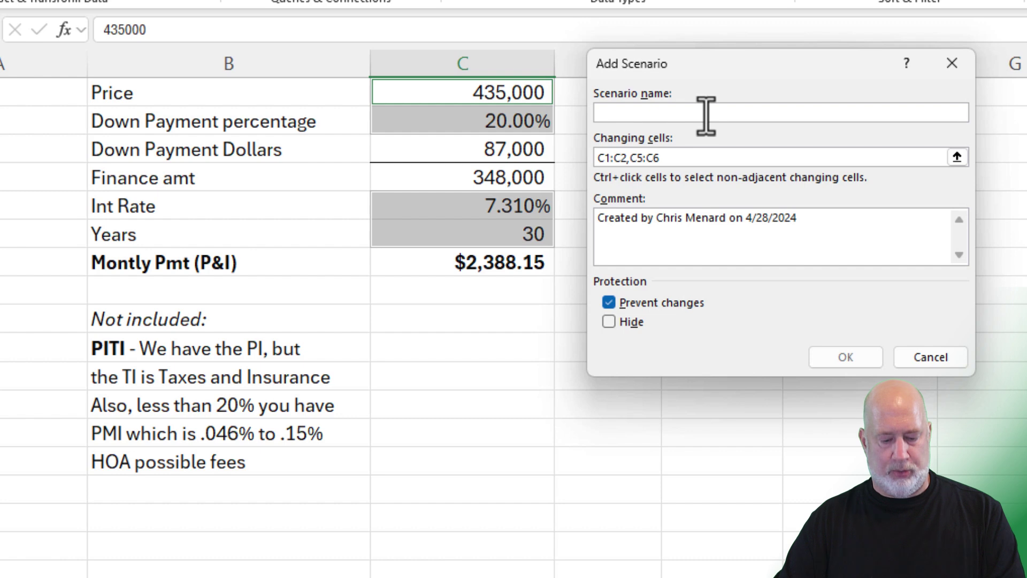
type("8 percent - price change at 6.1")
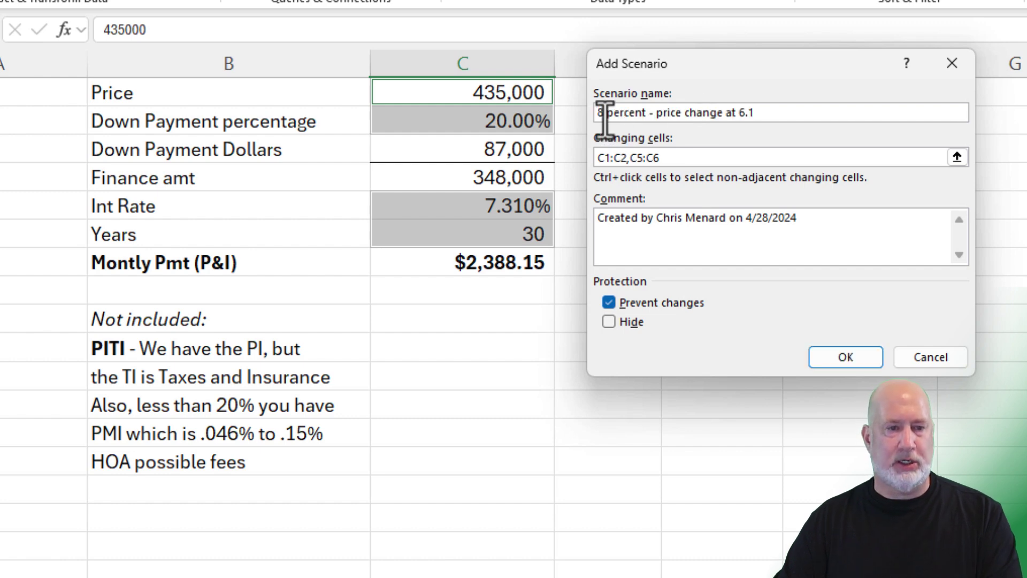
left_click_drag(604, 116, 579, 121)
type("12")
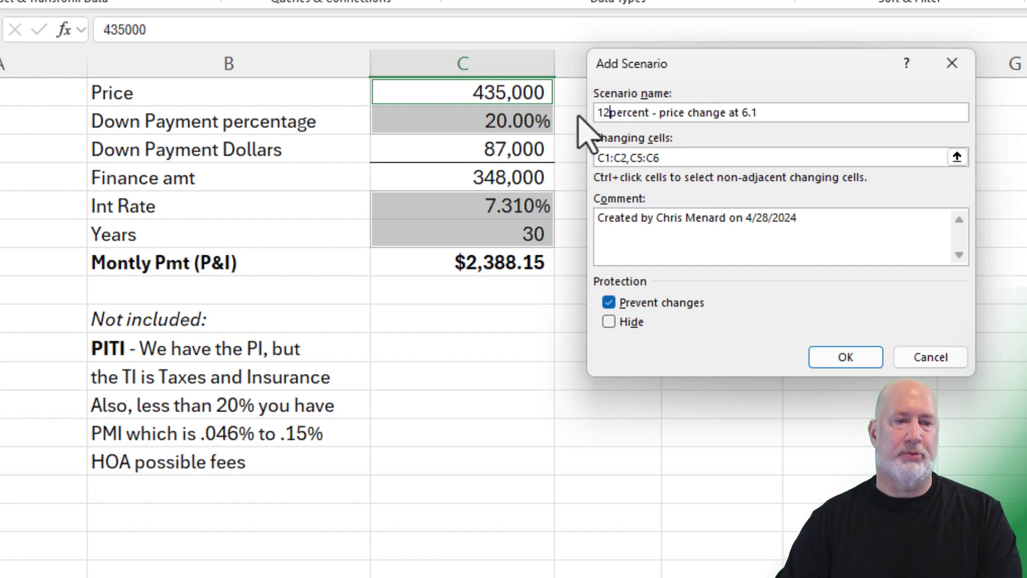
left_click(846, 356)
type("490000")
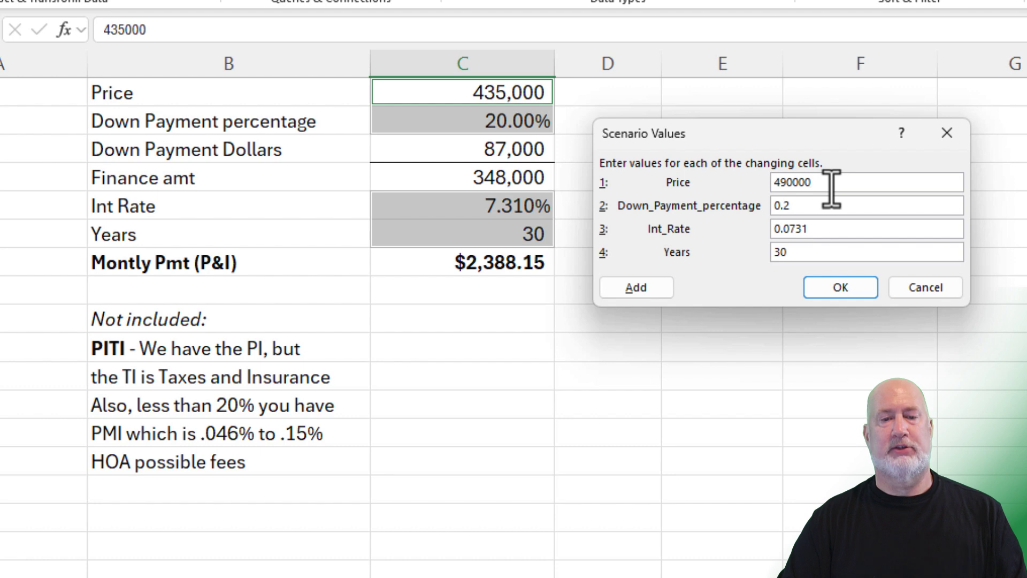
left_click(815, 231)
type("0.061")
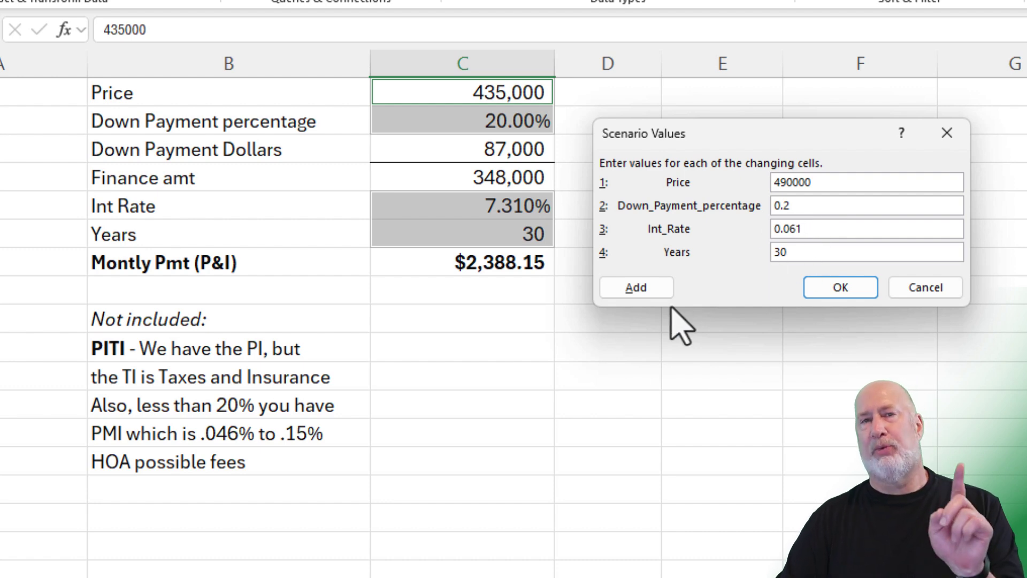
Save the 12 percent scenario and add '15 percent - price change at 6.1' at price 503125
left_click(651, 291)
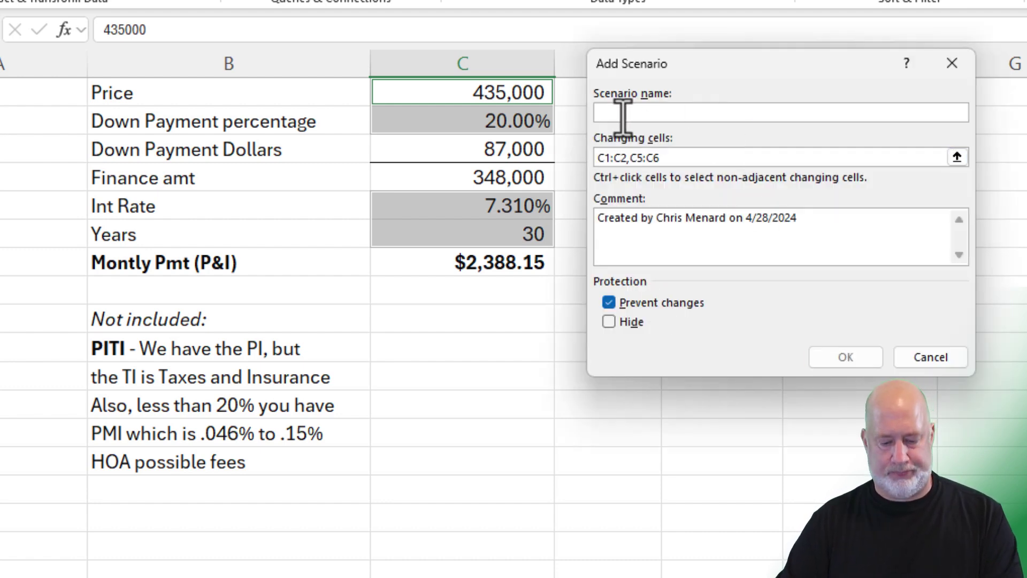
type("8 percent - price change at 6.1")
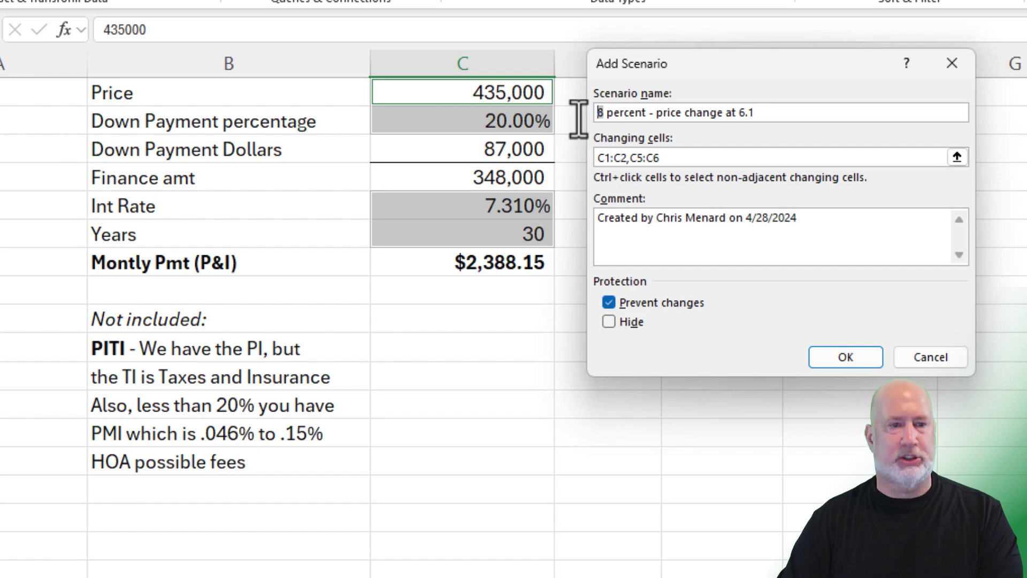
type("15")
left_click(845, 361)
type("50312")
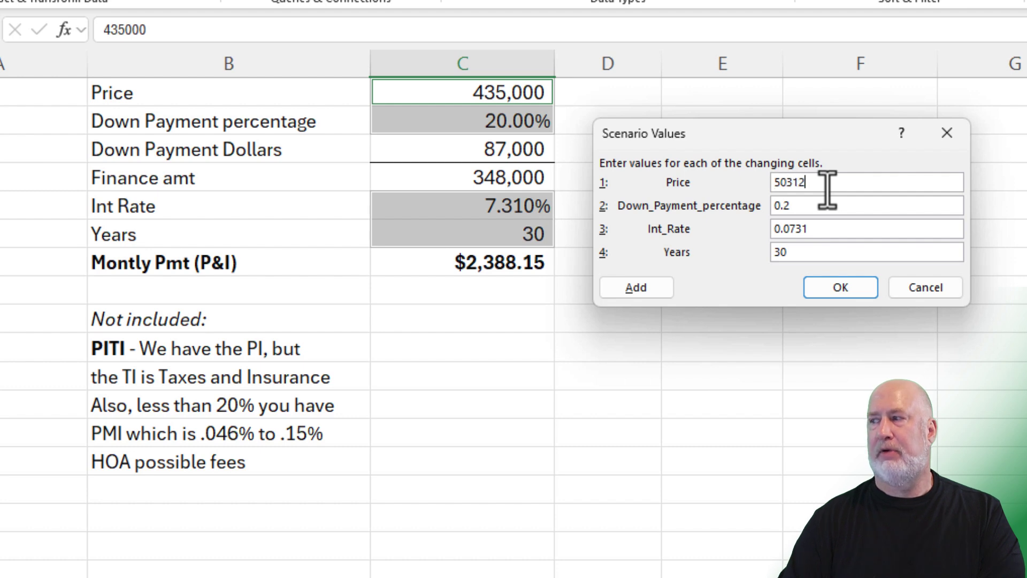
type("5")
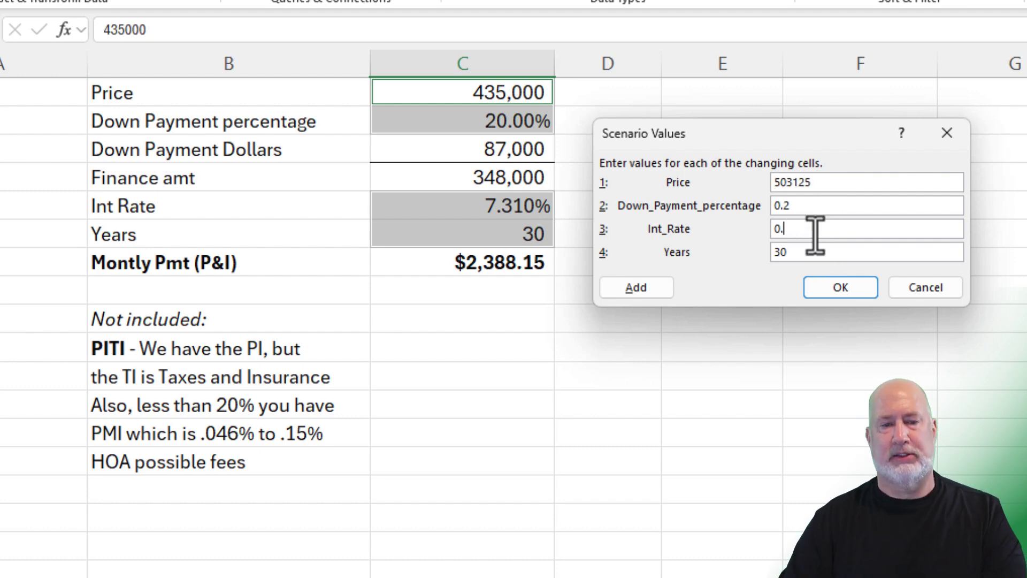
left_click(822, 290)
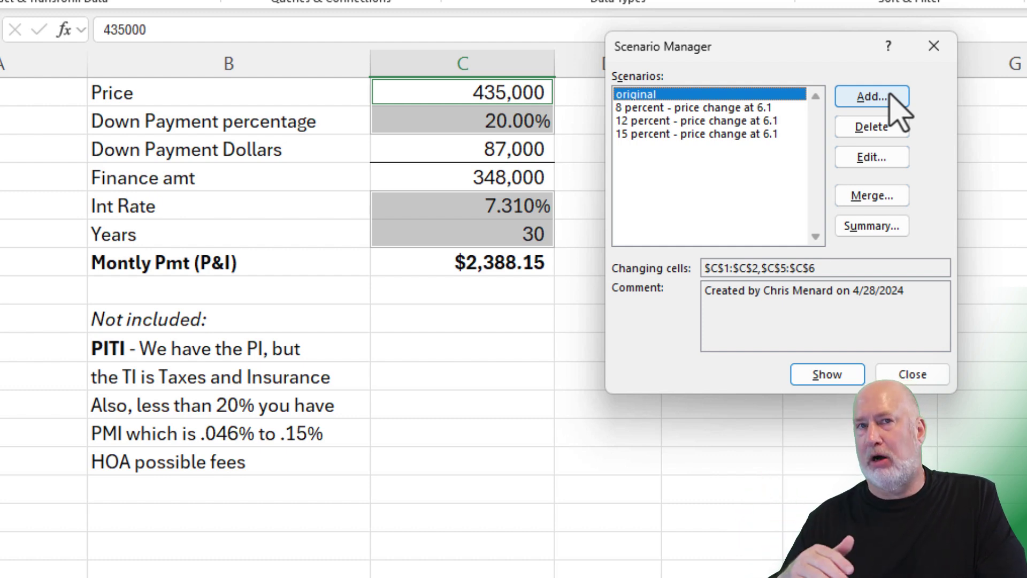
Move Scenario Manager aside and show the 8 percent scenario, paying $2,290.66 monthly
left_click_drag(789, 50, 859, 53)
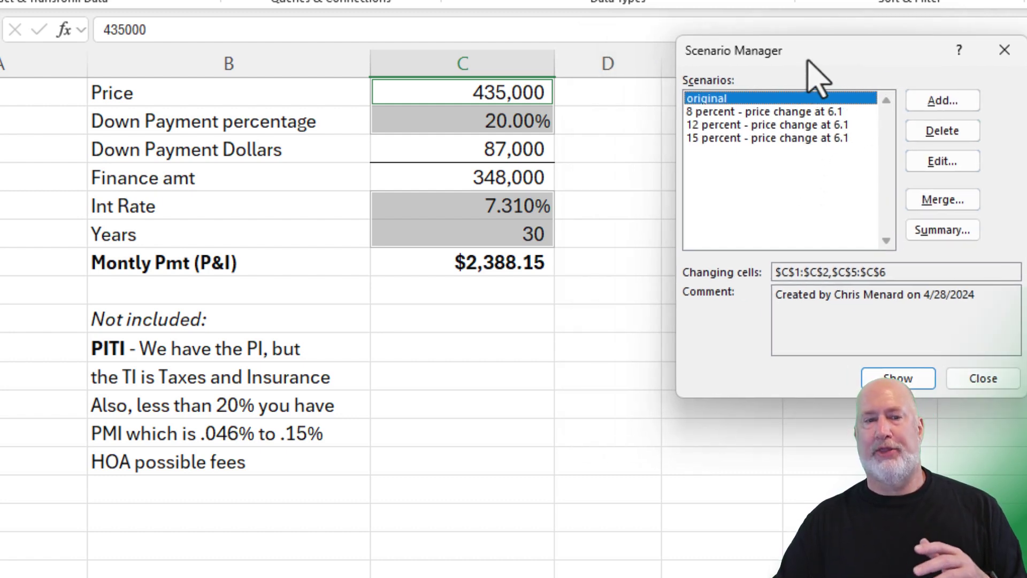
mouse_move(813, 59)
left_mouse_down()
mouse_move(849, 40)
mouse_move(776, 42)
left_mouse_up()
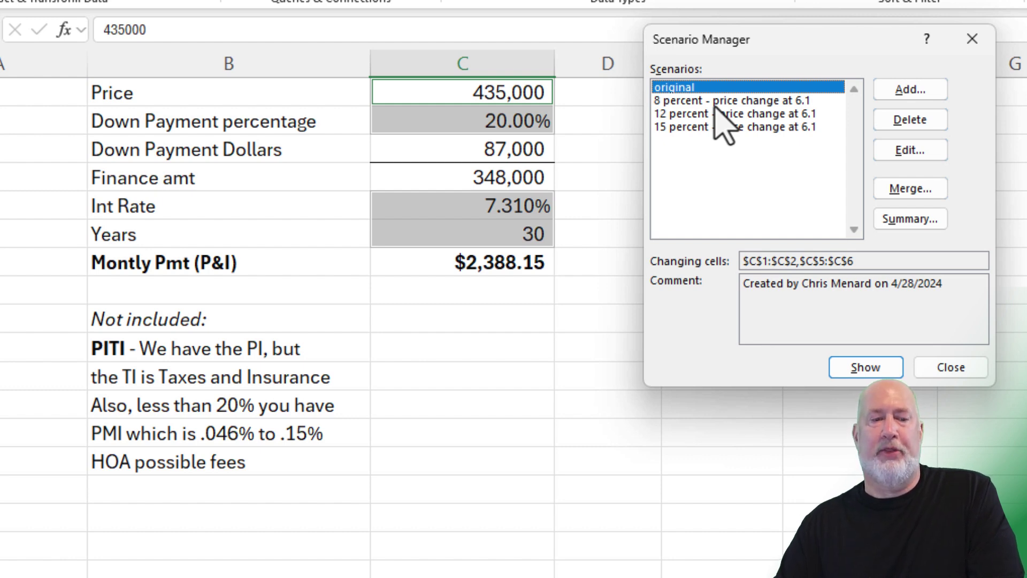
double_click(716, 104)
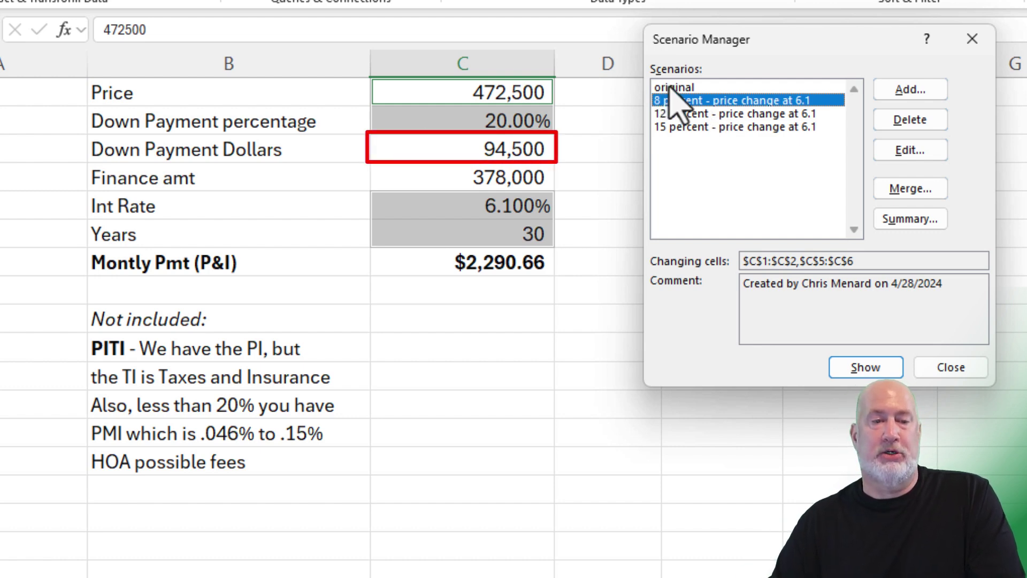
Cycle the sheet through original, 8, 12 and 15 percent scenarios, ending on original
double_click(669, 88)
left_click(689, 102)
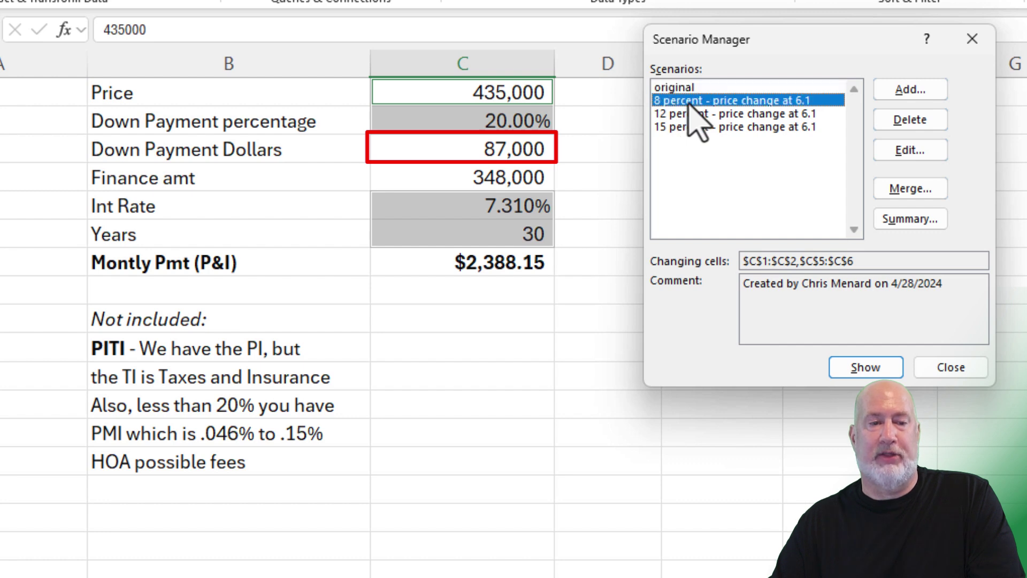
double_click(689, 102)
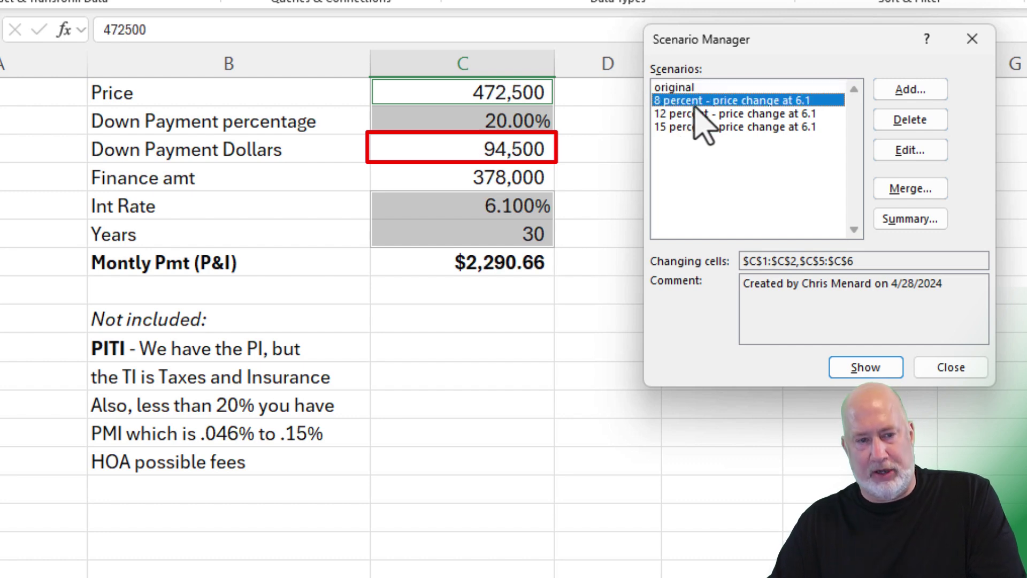
double_click(693, 89)
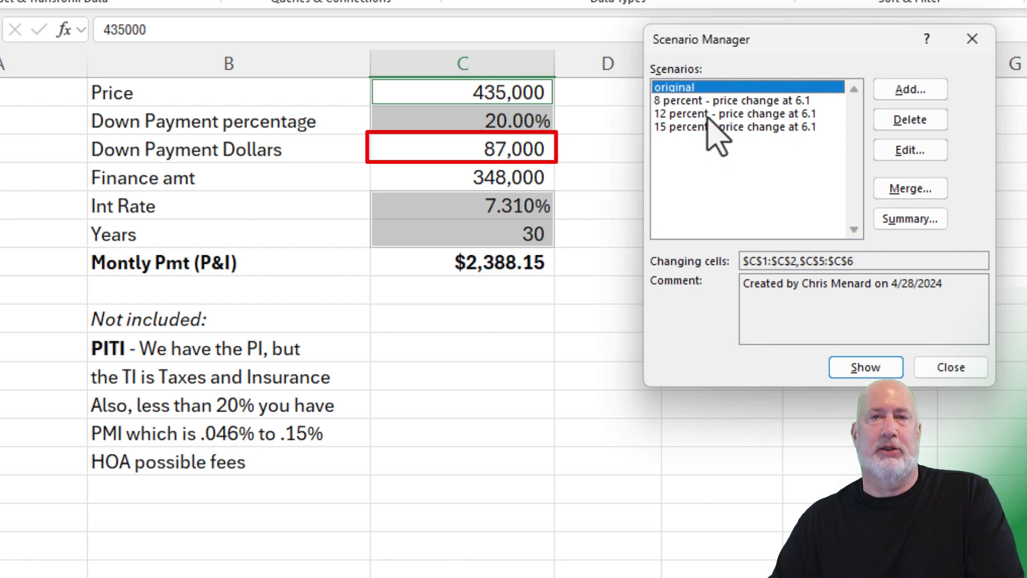
double_click(708, 114)
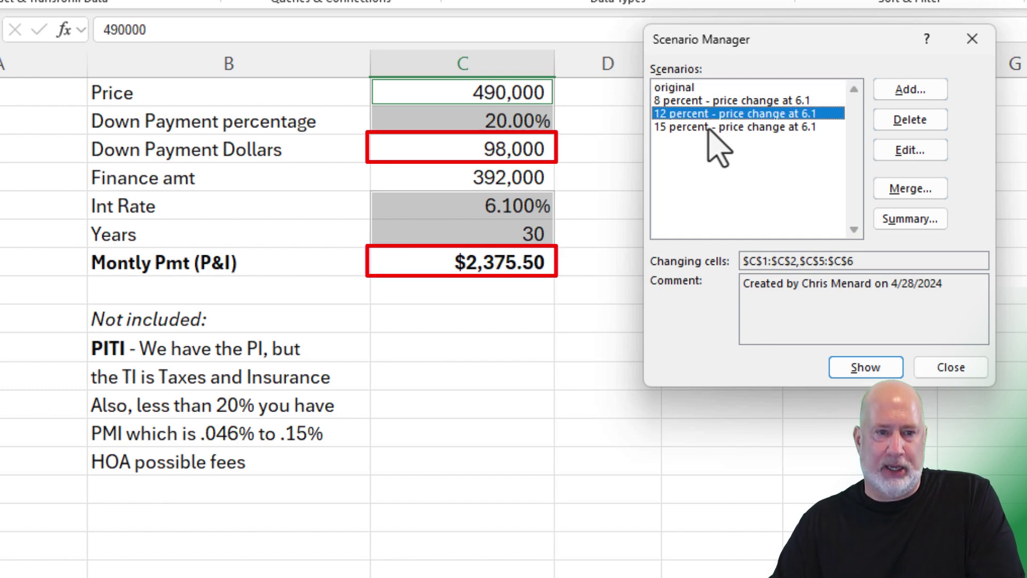
double_click(708, 127)
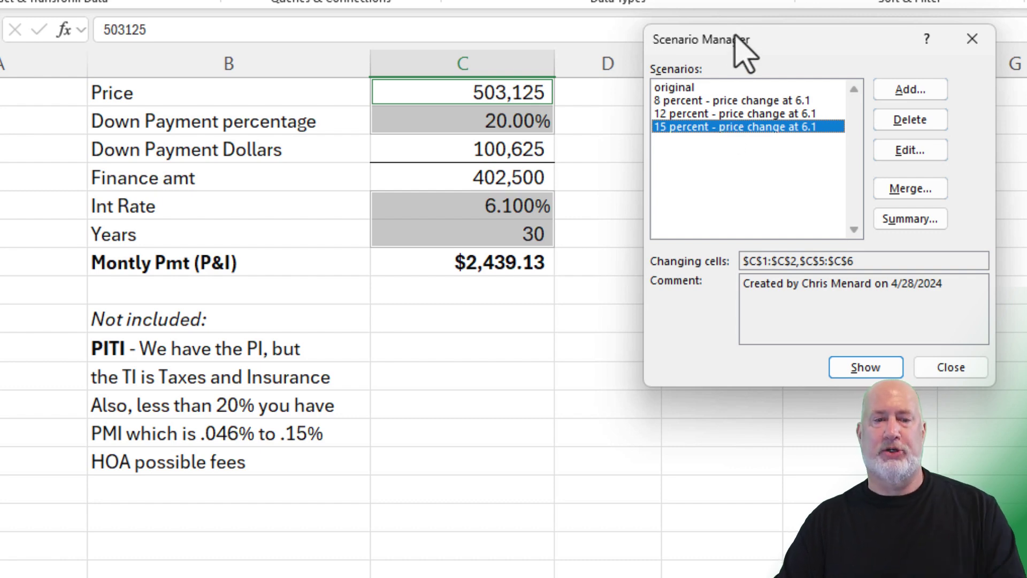
double_click(688, 87)
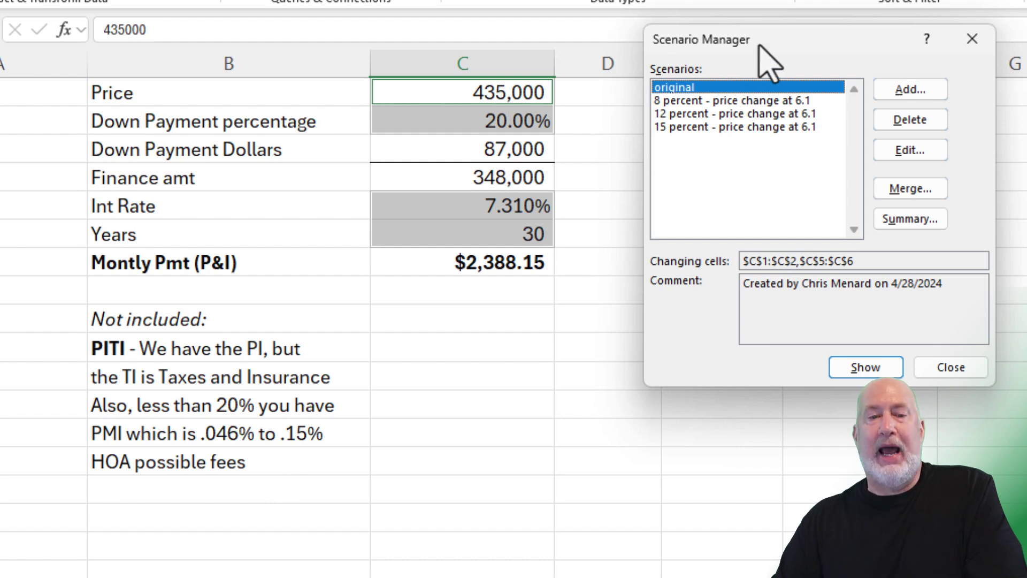
left_click_drag(780, 55, 741, 52)
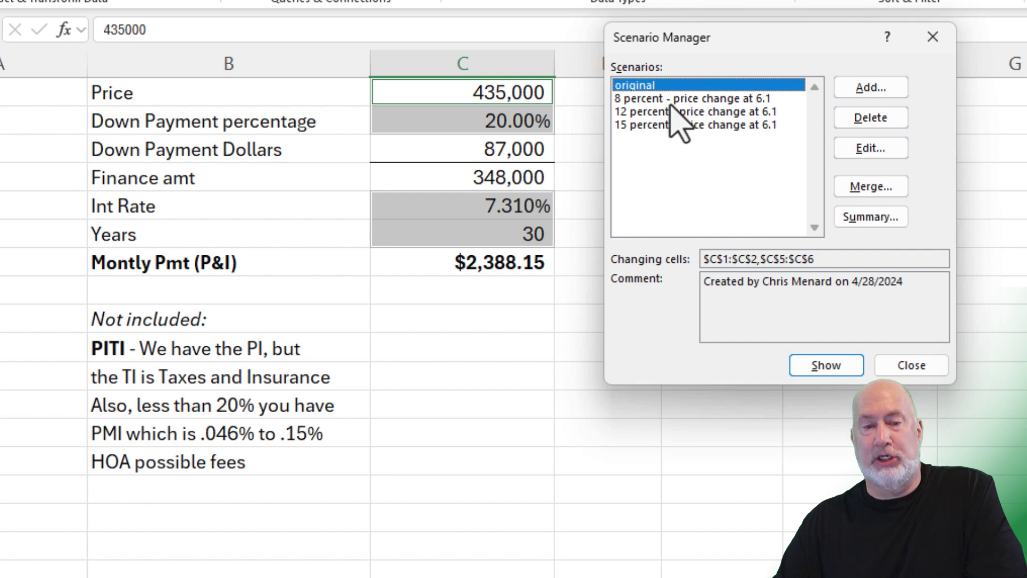
Choose a Scenario summary report with result cells C1:C7
left_click(872, 227)
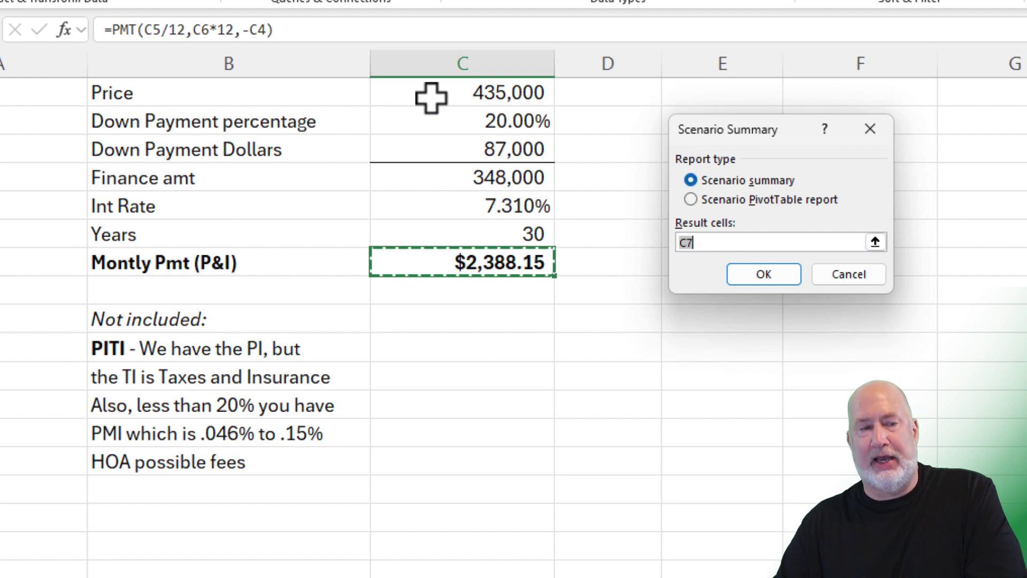
left_click_drag(474, 91, 493, 260)
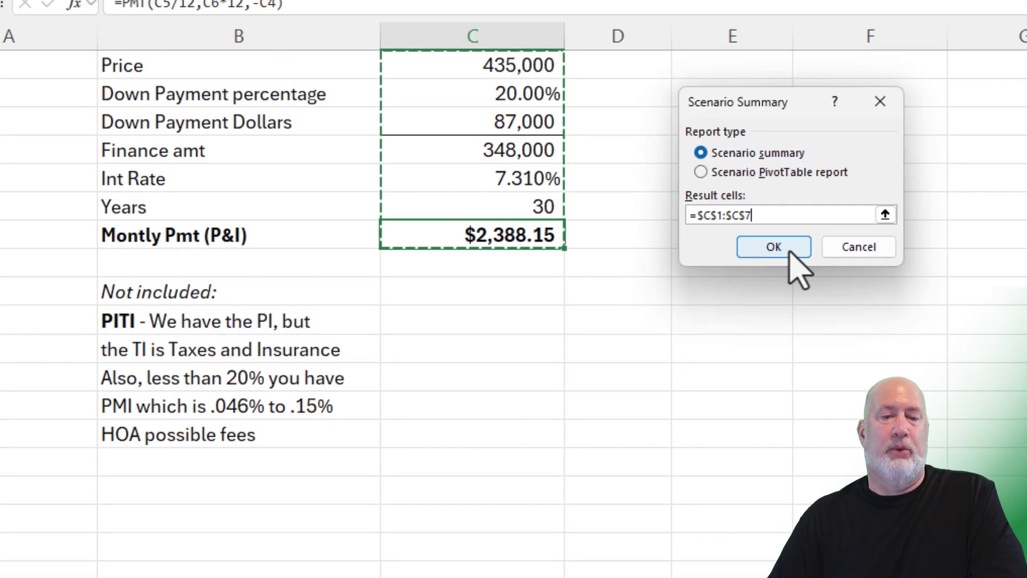
Create the Scenario Summary worksheet, showing payments from $2,290.66 to $2,439.13
left_click(790, 249)
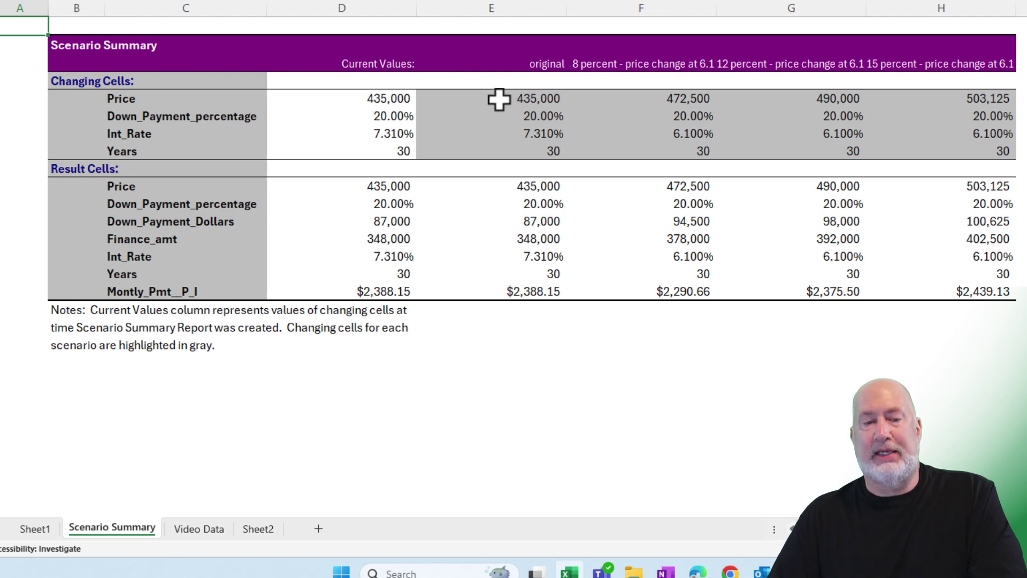
Delete column D (Current Values), leaving the original, 8, 12 and 15 percent scenario columns
left_click(371, 8)
right_click(370, 11)
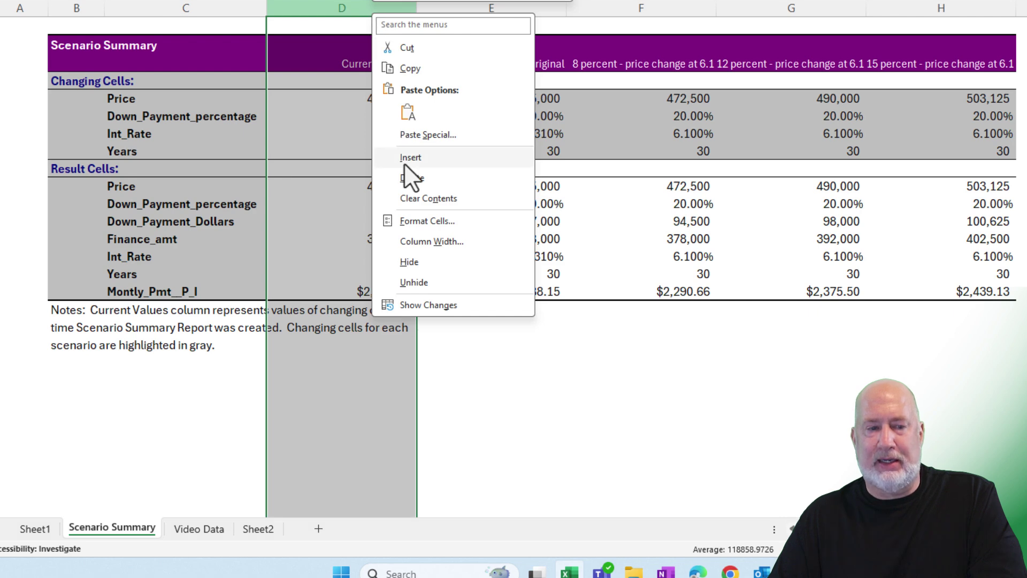
left_click(409, 178)
left_click(349, 99)
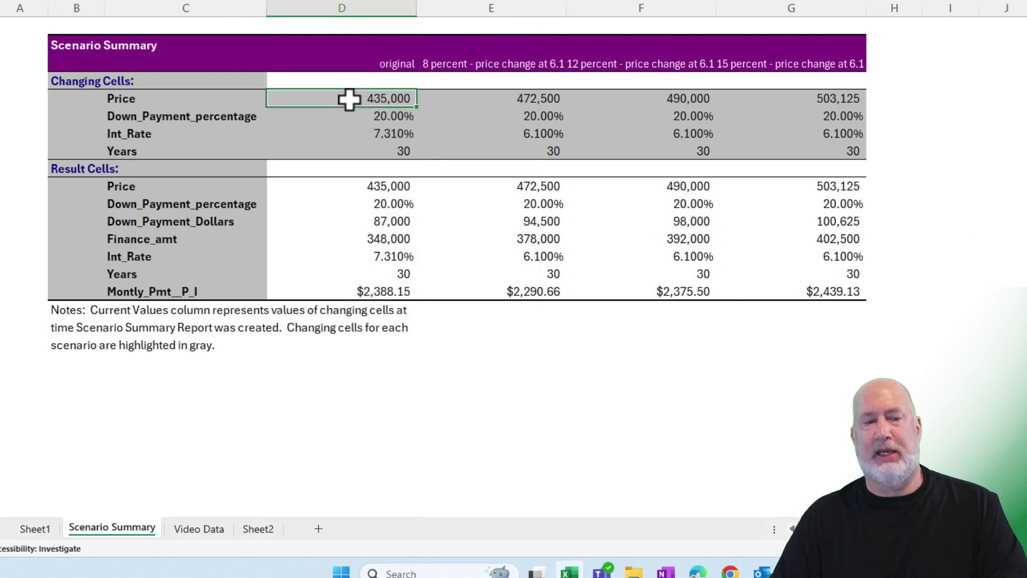